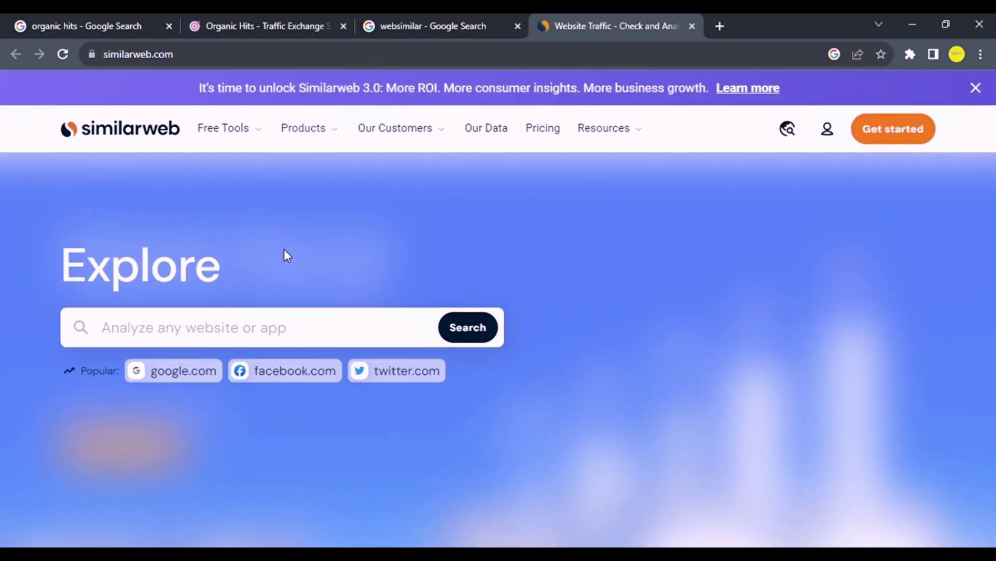
type("https://organichits.co/")
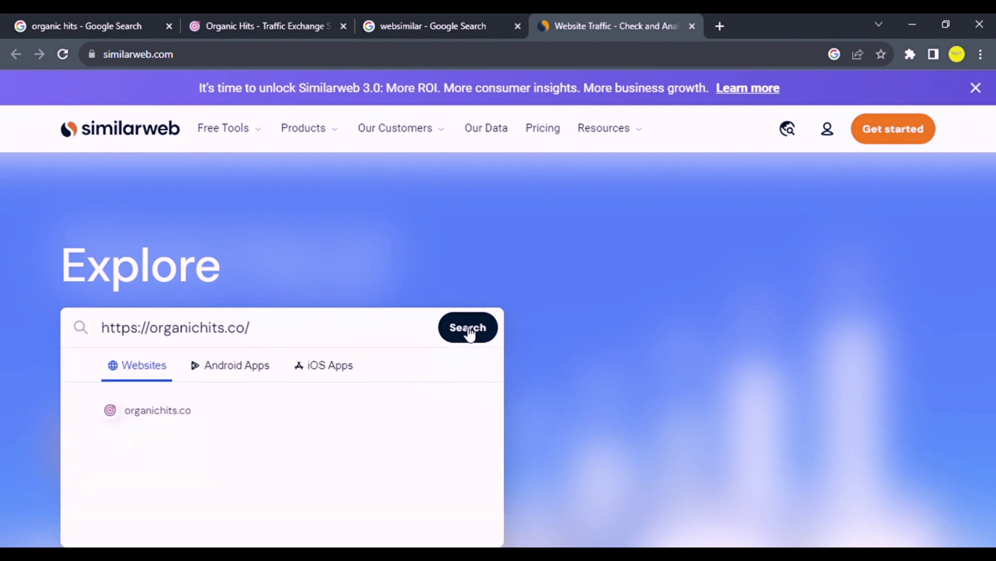
left_click(463, 327)
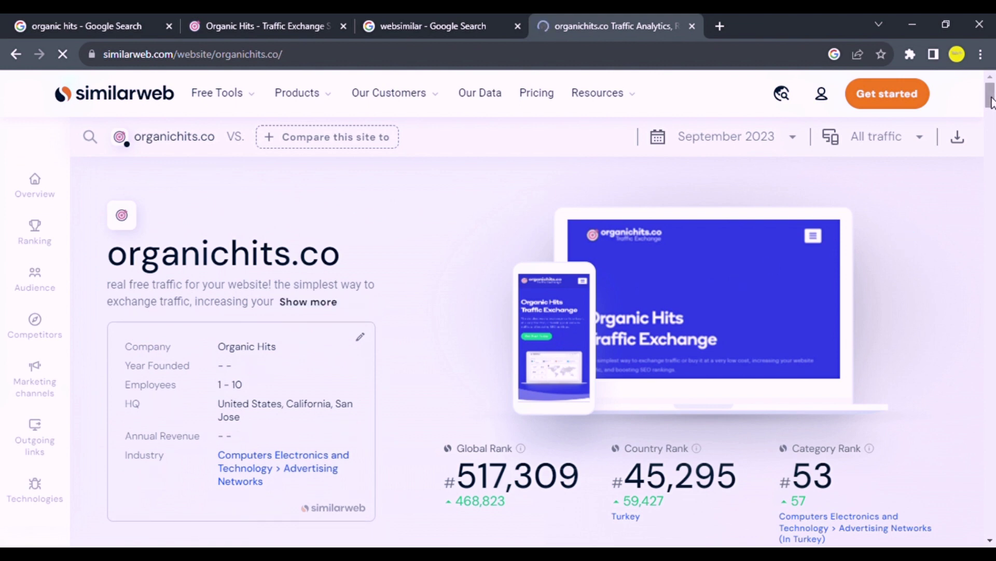
scroll(994, 114, "down", 1)
scroll(994, 114, "down", 2)
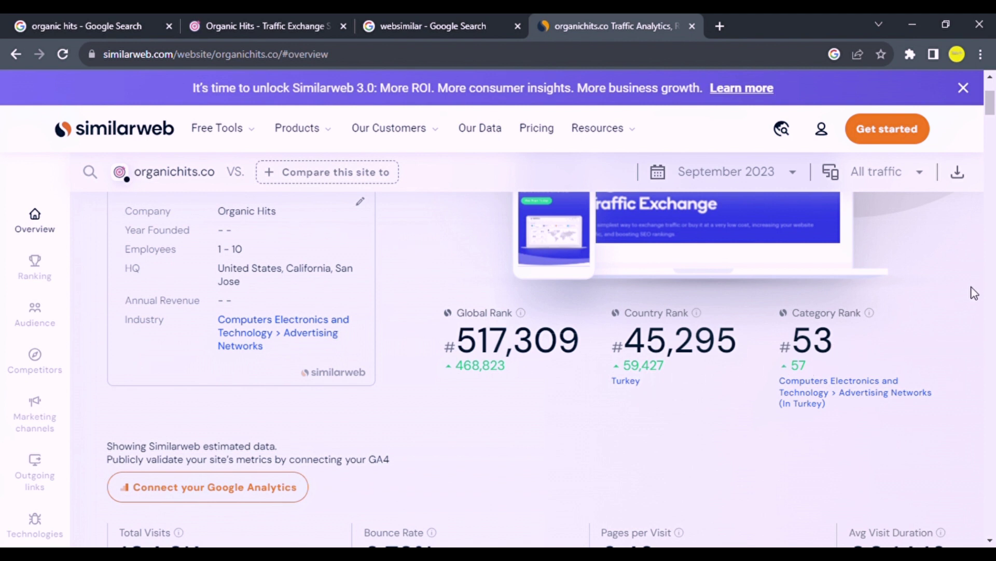
mouse_move(990, 111)
left_mouse_down()
mouse_move(991, 131)
mouse_move(991, 121)
left_mouse_up()
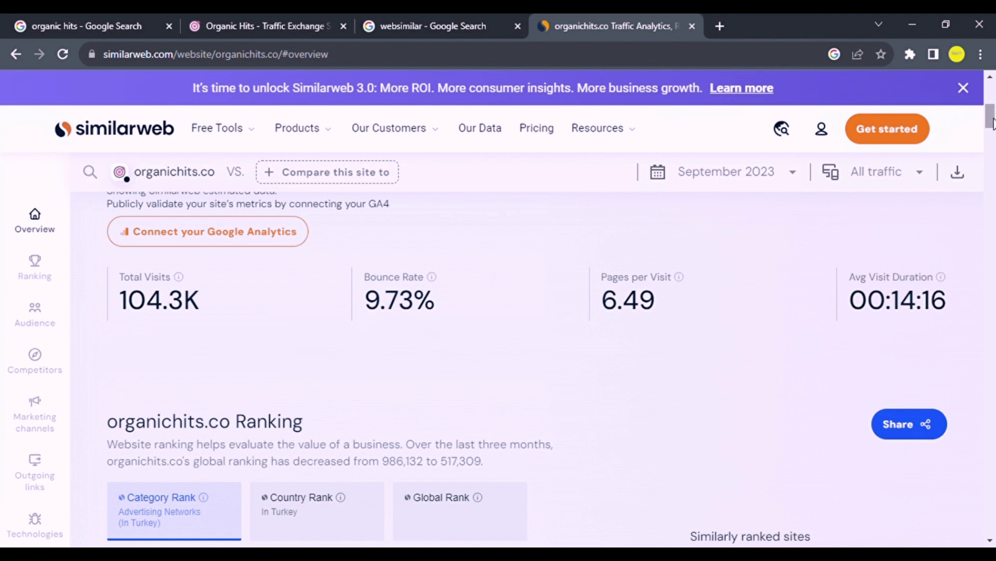
- Examine the category rank chart for organichits.co, checking the August and September data points
mouse_move(993, 124)
left_mouse_down()
mouse_move(993, 151)
mouse_move(993, 137)
left_mouse_up()
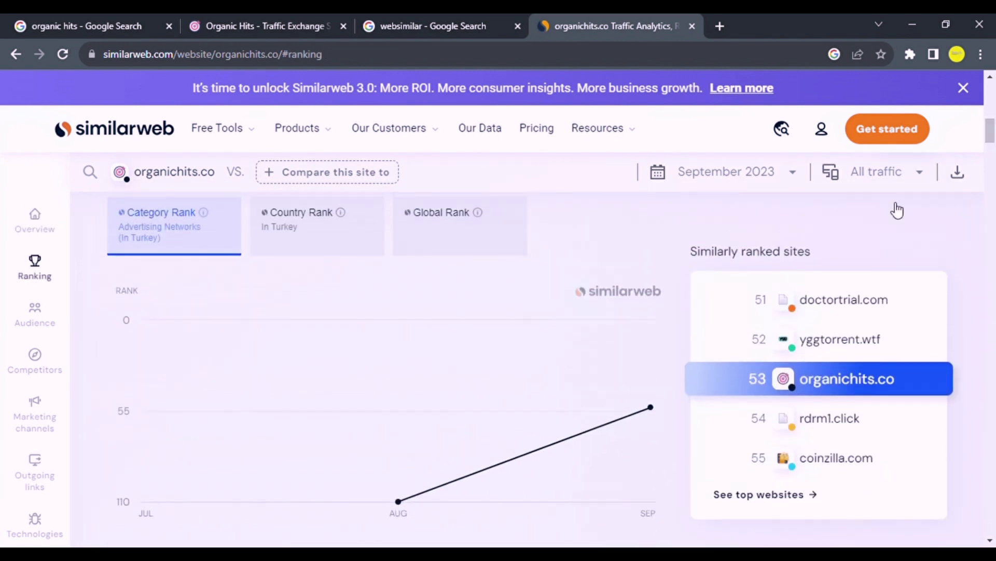
mouse_move(643, 419)
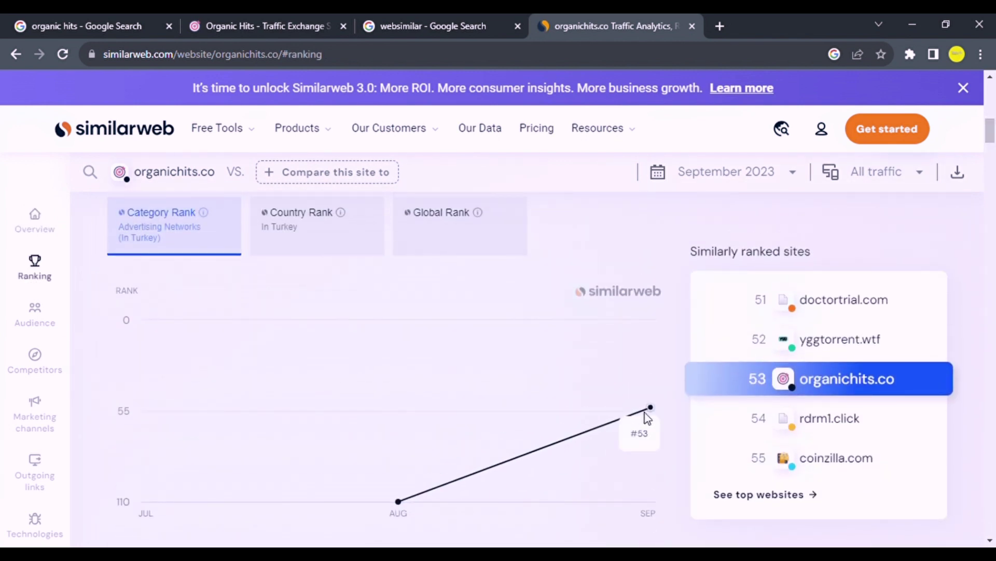
mouse_move(418, 510)
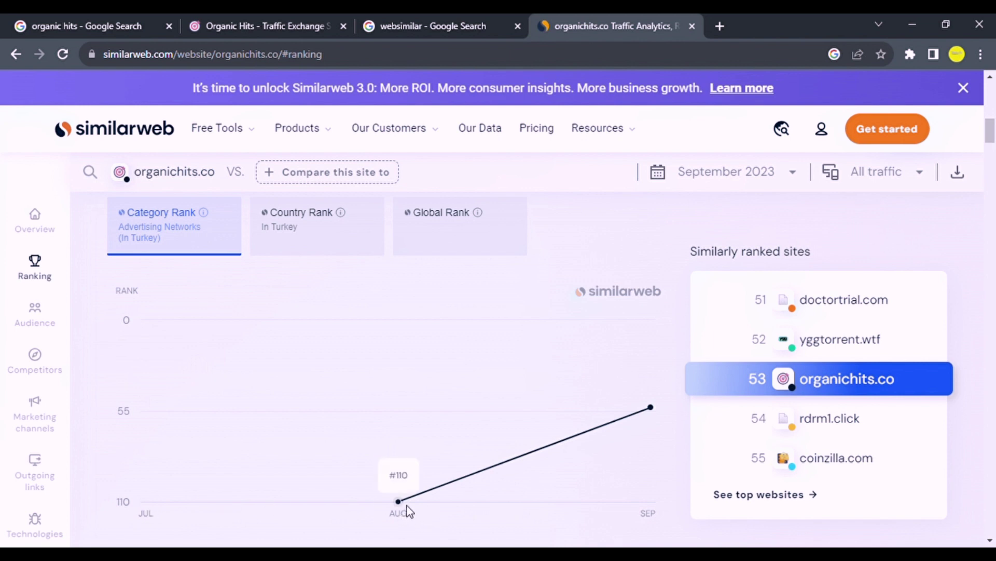
mouse_move(630, 436)
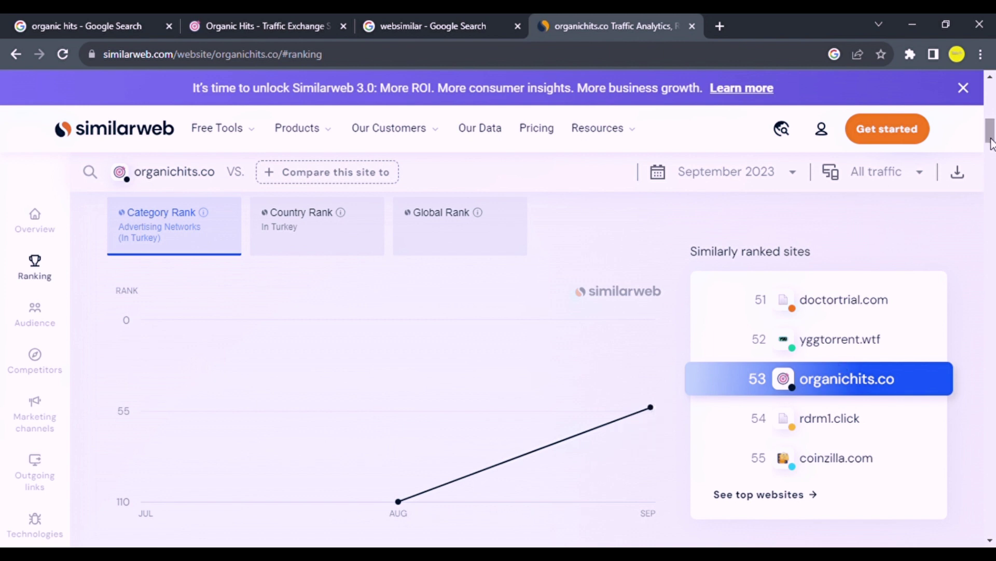
- Review the three-month total visits chart comparing organichits.co with customhits.net, plus the traffic and engagement summary
mouse_move(992, 150)
left_mouse_down()
mouse_move(991, 118)
mouse_move(995, 186)
mouse_move(990, 169)
left_mouse_up()
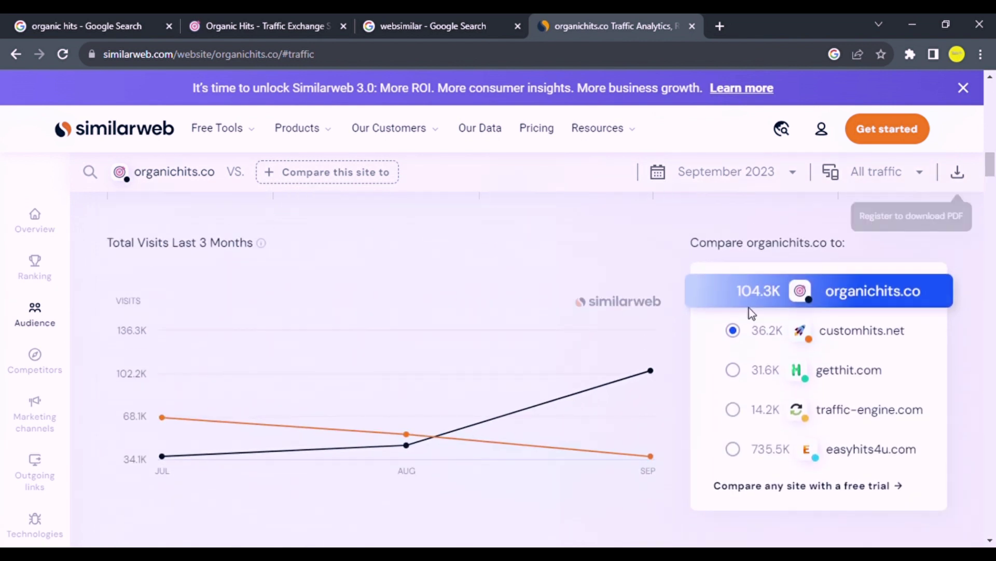
mouse_move(644, 377)
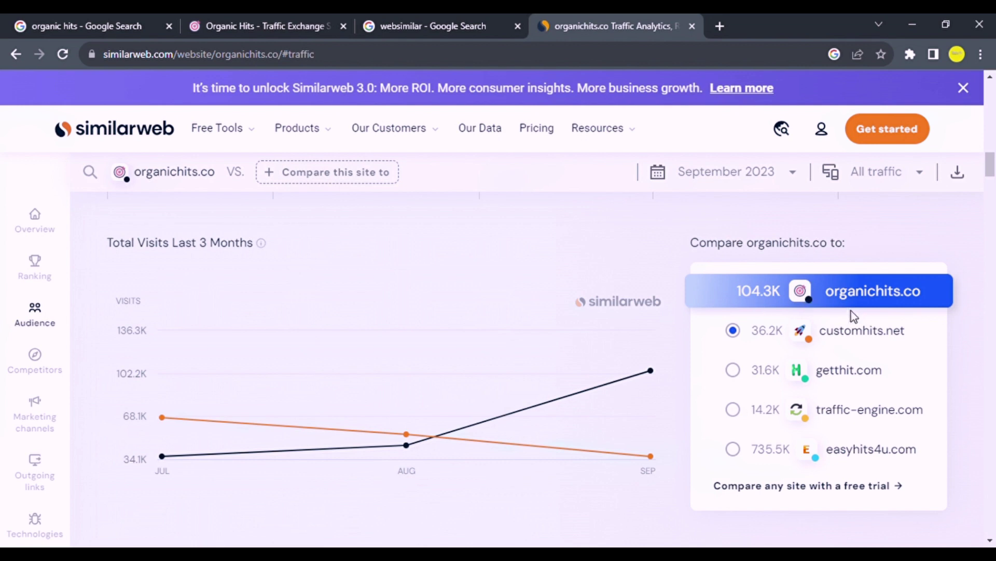
mouse_move(993, 171)
left_mouse_down()
mouse_move(994, 256)
mouse_move(993, 129)
mouse_move(993, 157)
left_mouse_up()
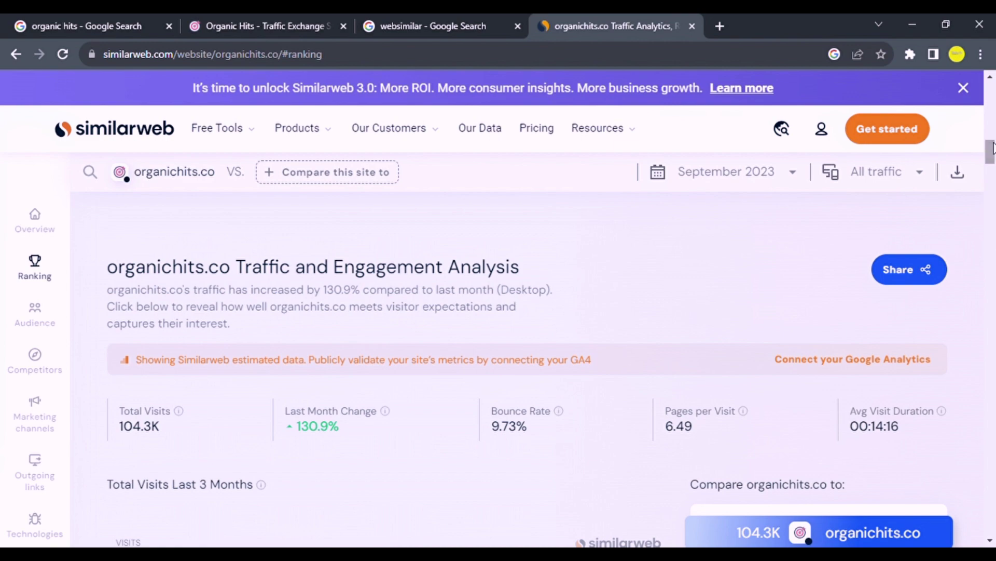
- Inspect the Geography & Country Targeting map for the traffic shares of Turkey, Mexico, Pakistan, Bangladesh and Estonia
left_click_drag(993, 147, 992, 192)
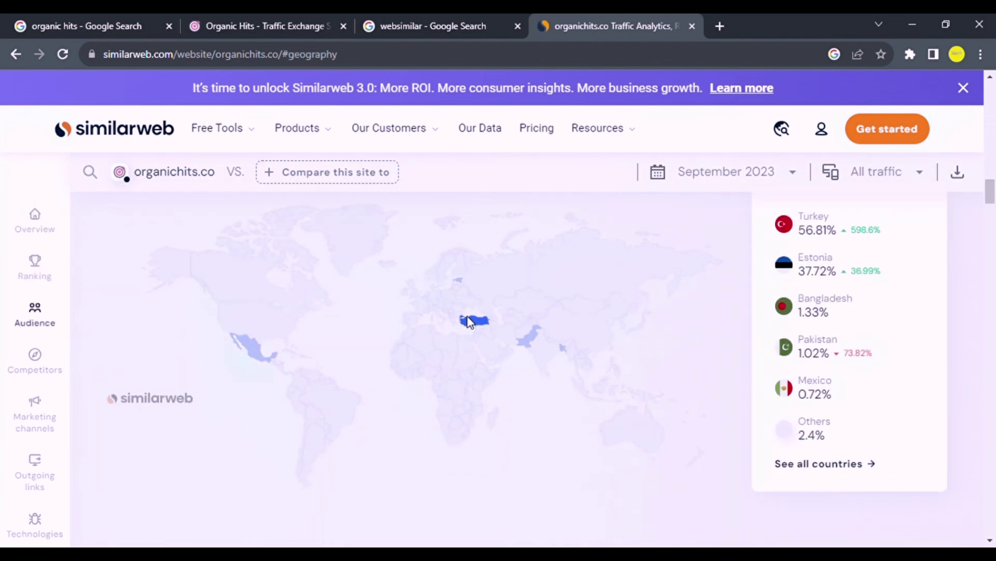
mouse_move(463, 287)
left_click_drag(991, 196, 991, 191)
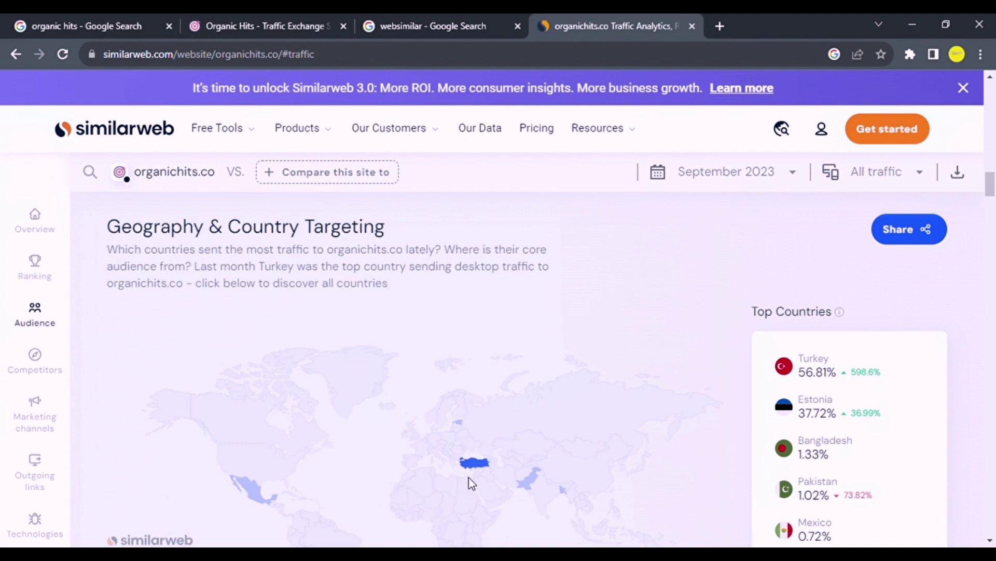
mouse_move(474, 468)
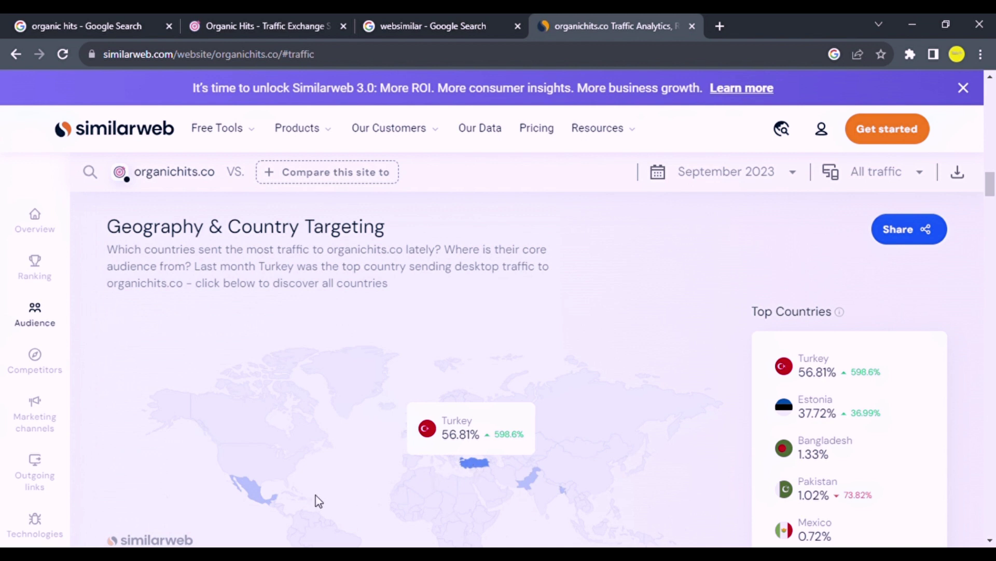
mouse_move(257, 492)
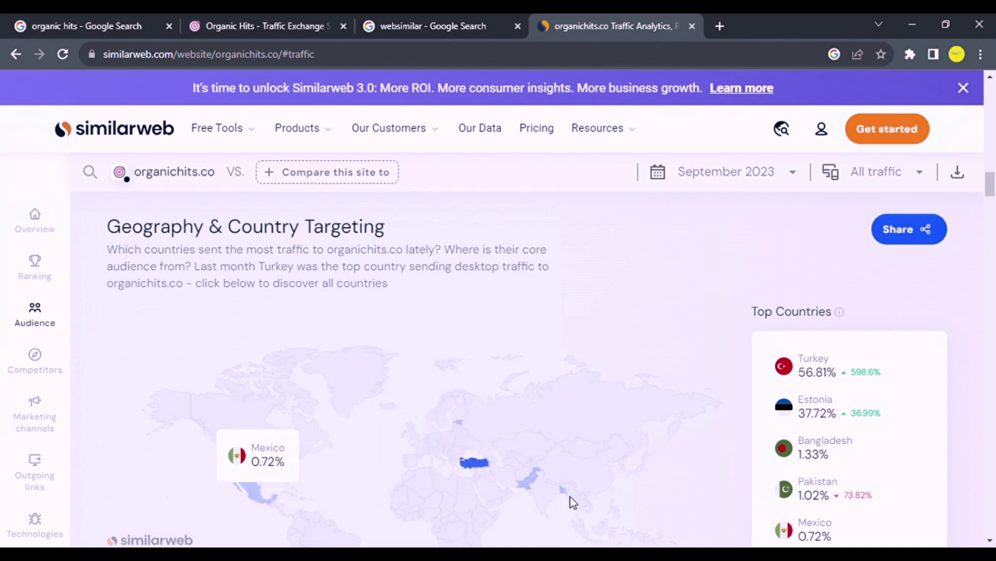
mouse_move(541, 487)
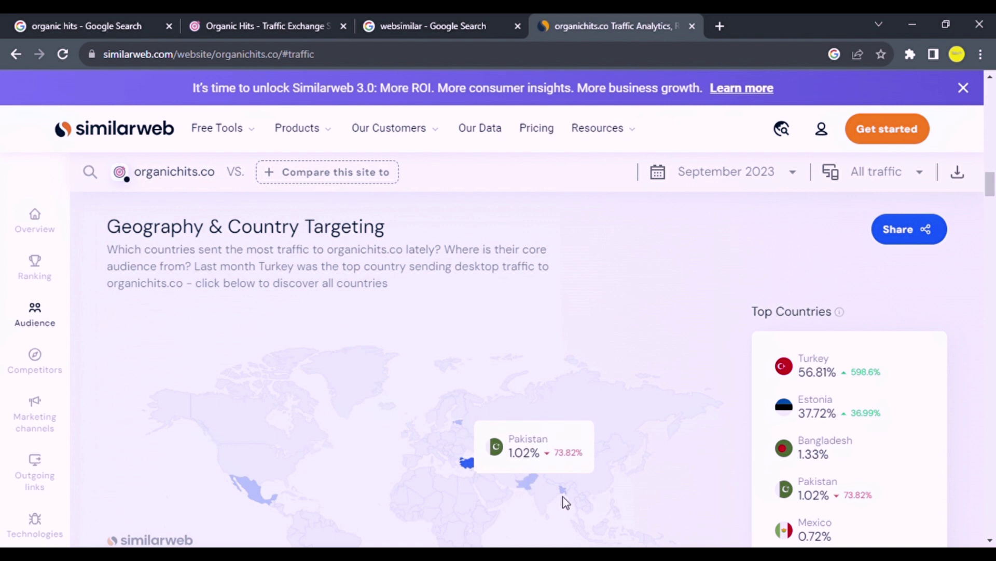
mouse_move(567, 497)
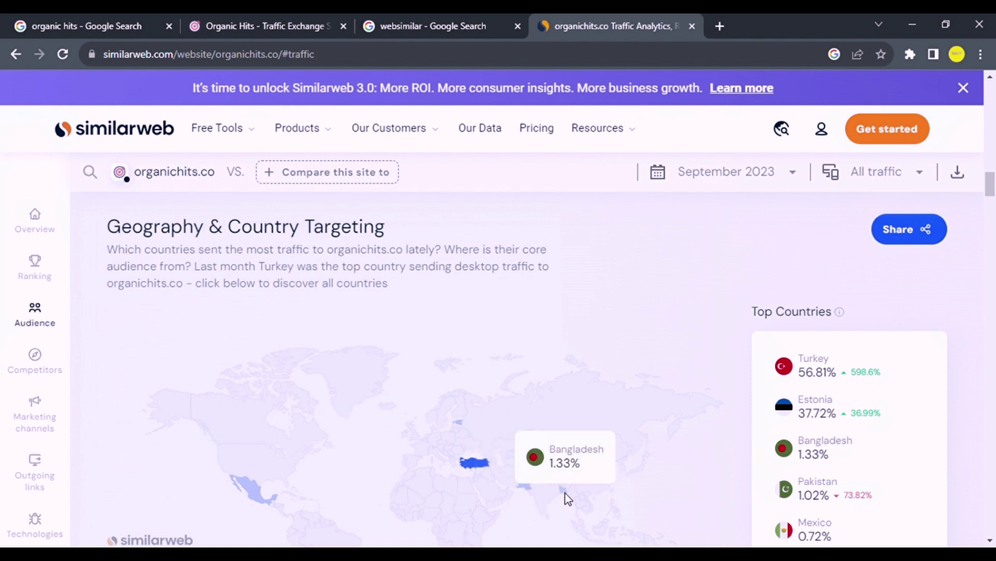
mouse_move(459, 423)
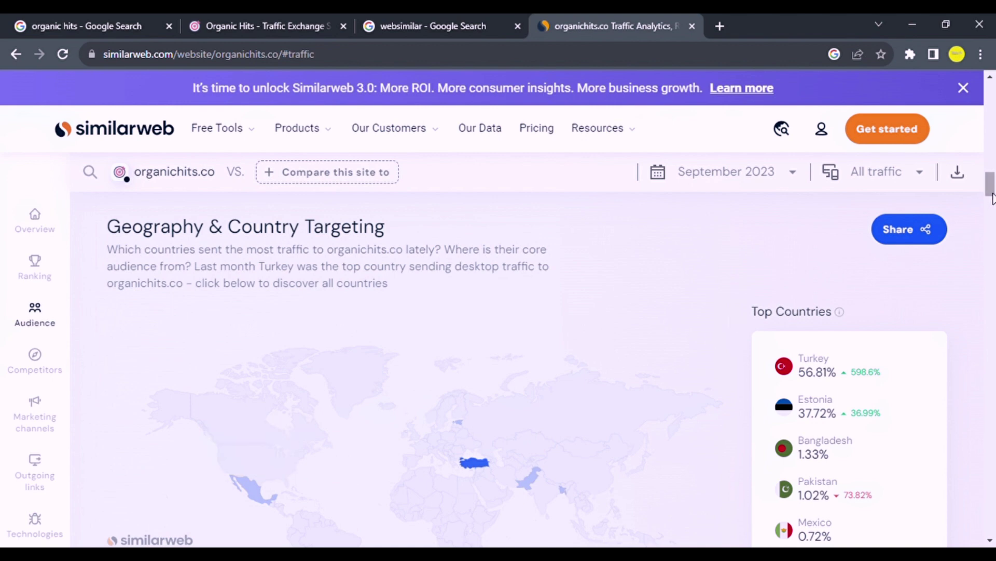
- Review the top countries list and return to the overview of the organichits.co report
scroll(991, 208, "up", 5)
scroll(994, 224, "down", 10)
scroll(995, 213, "up", 6)
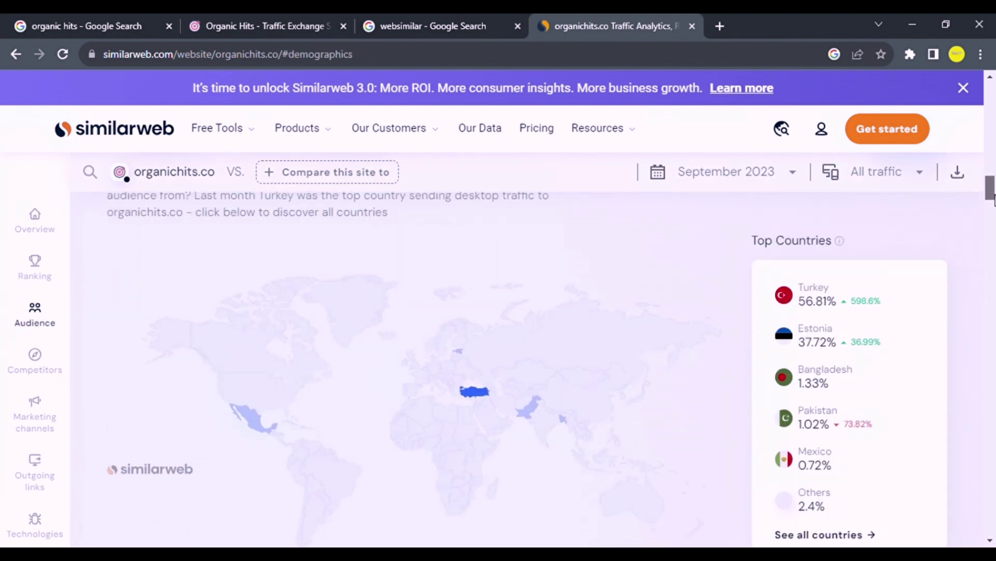
scroll(994, 202, "down", 1)
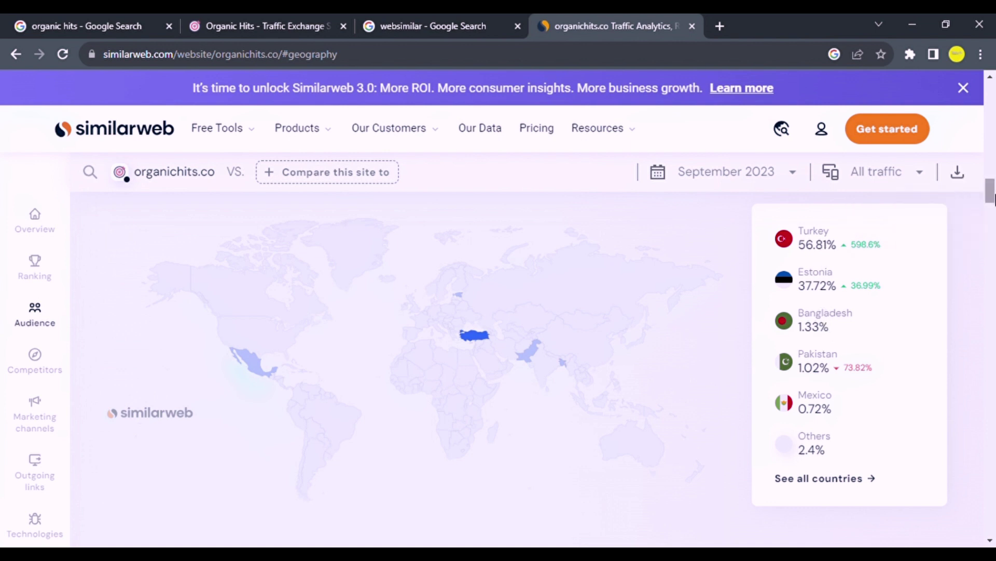
left_click_drag(991, 200, 991, 194)
left_click_drag(991, 147, 992, 87)
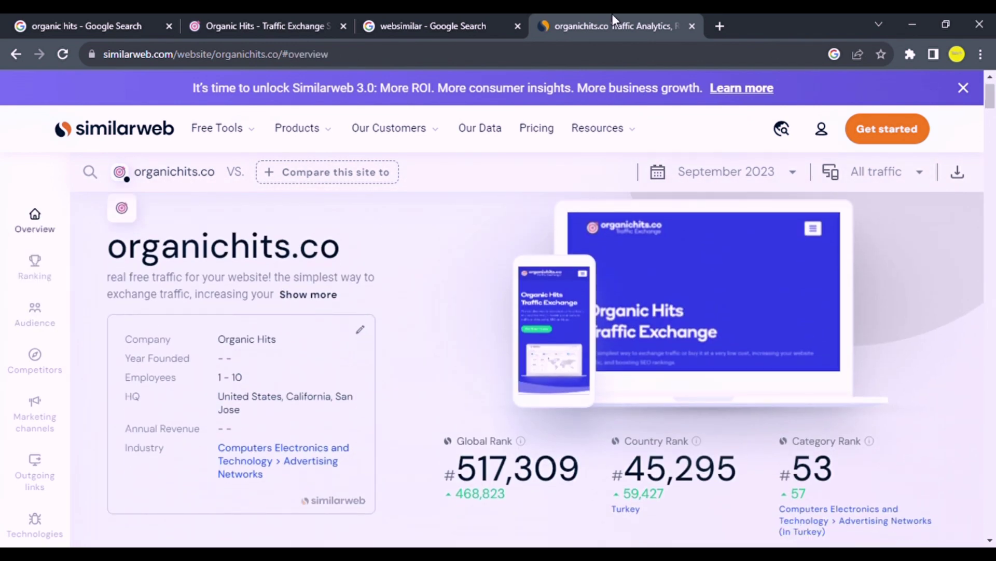
- Switch to the Organic Hits website and sign in to the account with the prefilled credentials
left_click(250, 22)
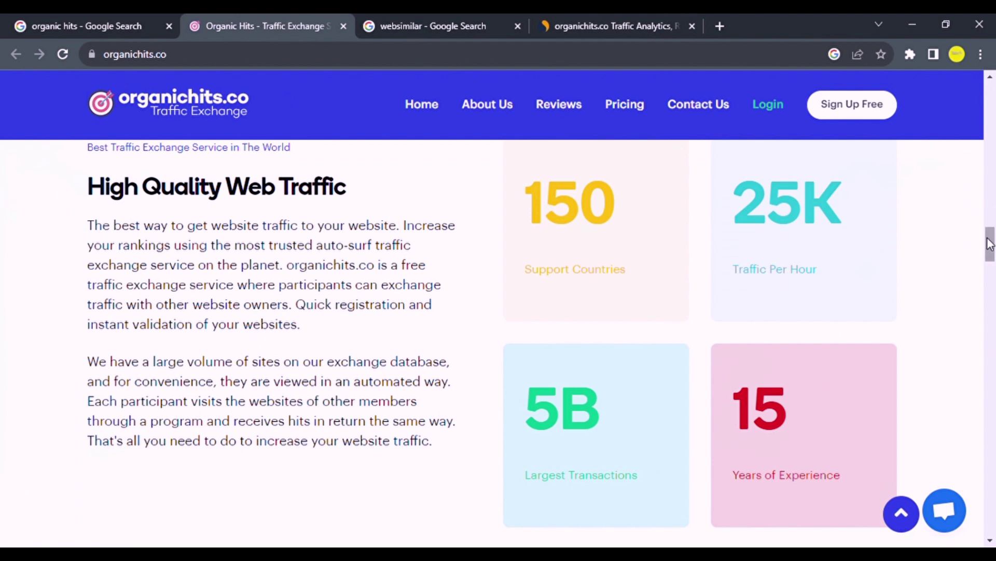
left_click_drag(990, 244, 986, 106)
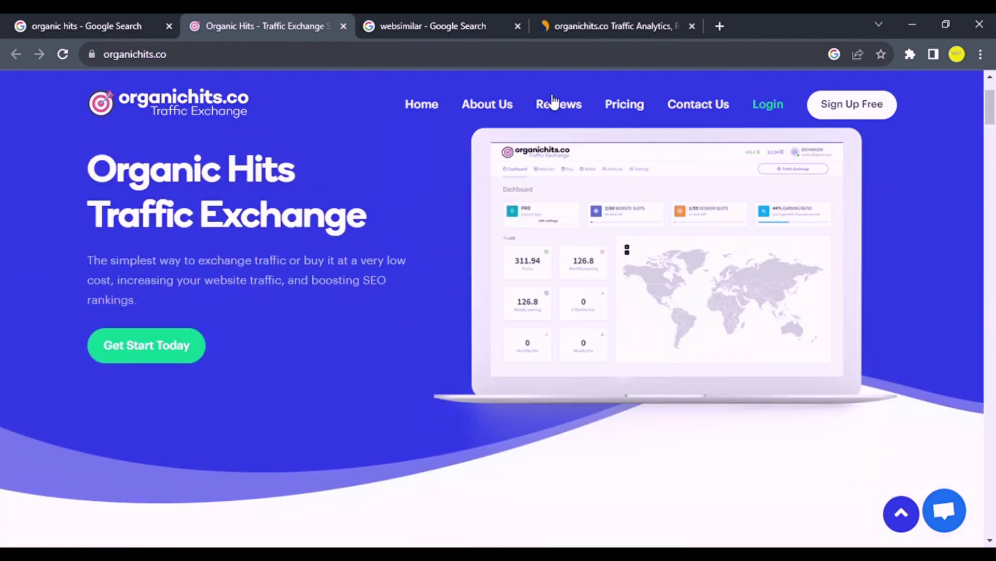
left_click(136, 26)
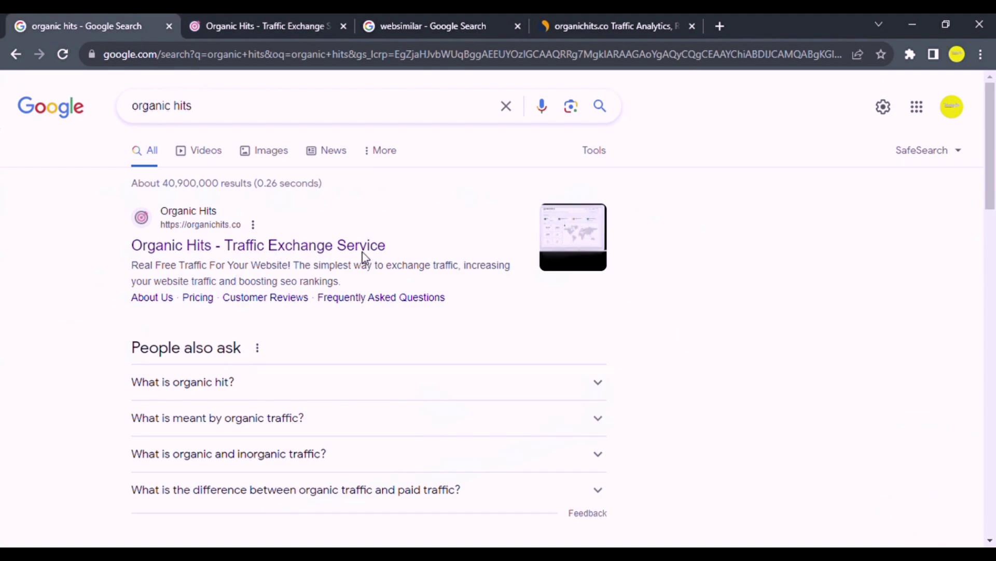
left_click(257, 19)
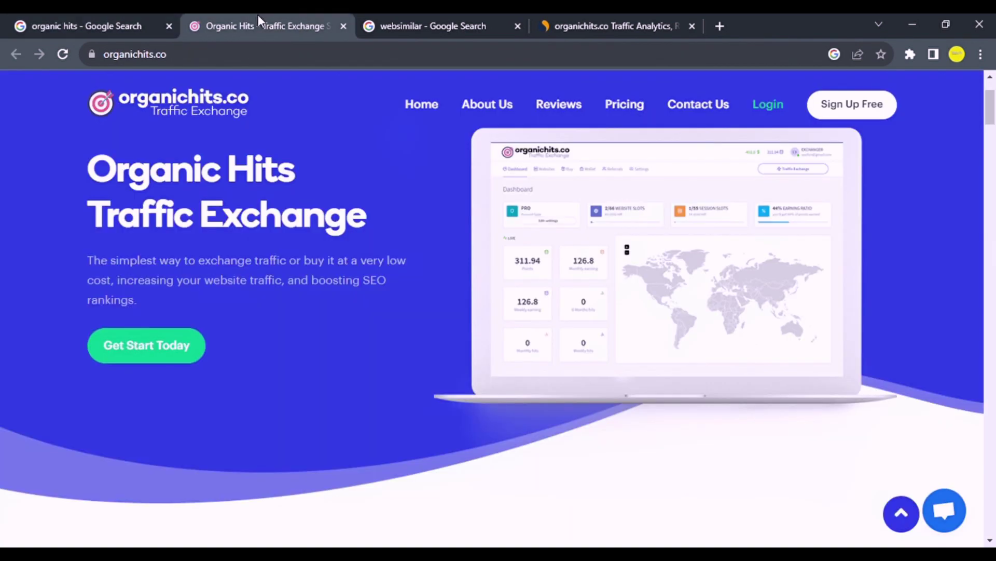
left_click(771, 106)
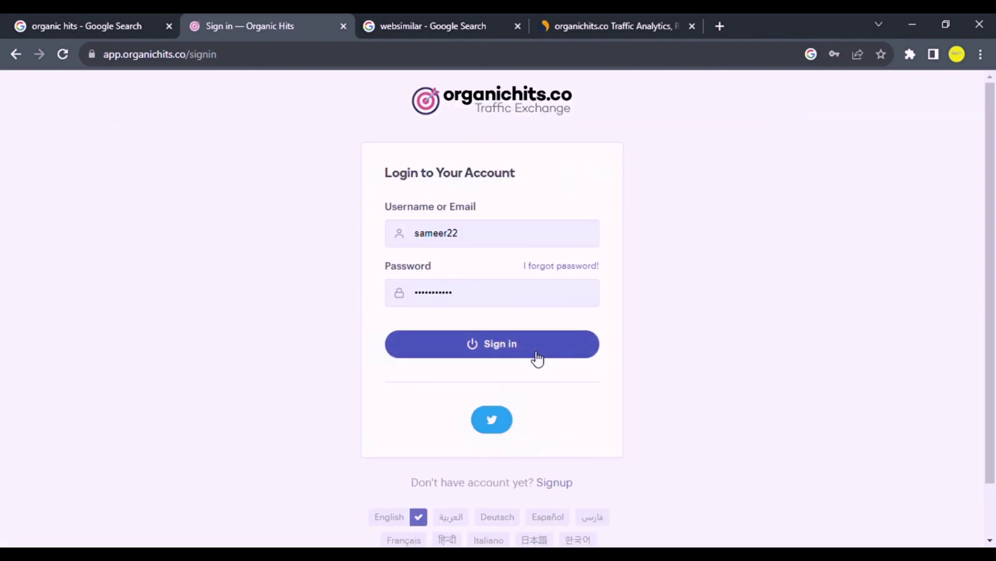
left_click(537, 357)
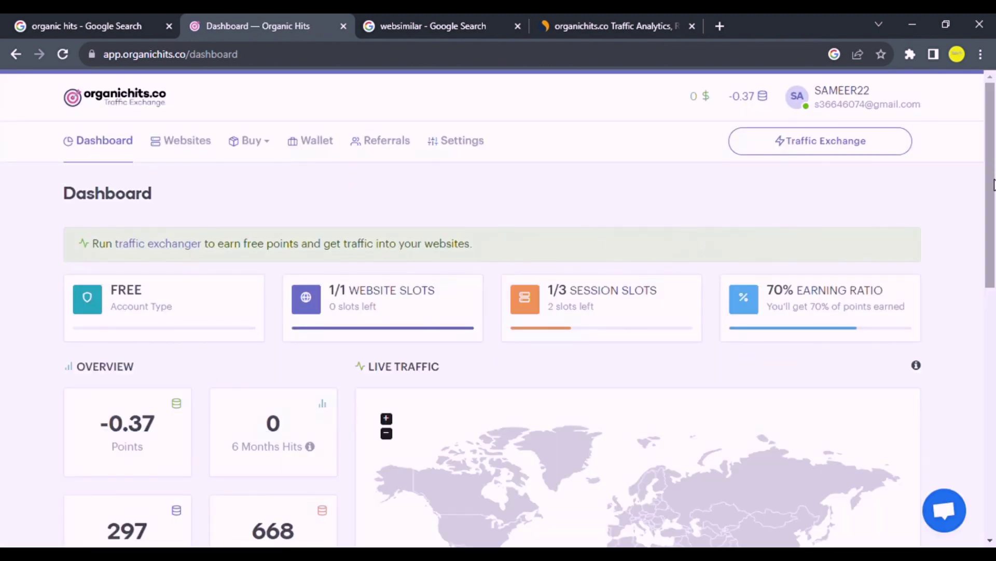
- Review the dashboard statistics and live traffic map, and check the existing marketsolution1.blogspot.com entry on the Websites page
left_click_drag(993, 184, 985, 282)
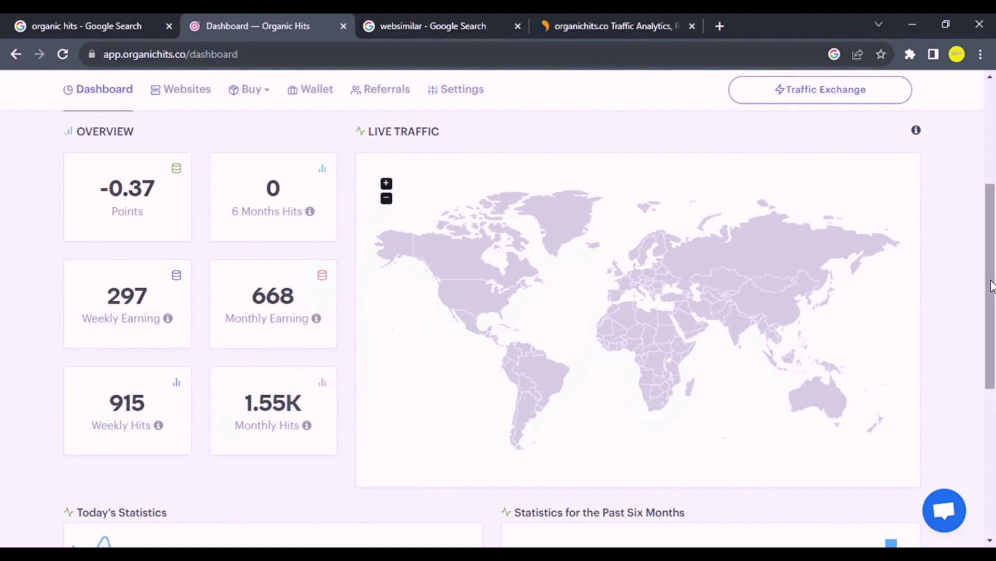
left_click_drag(992, 285, 990, 93)
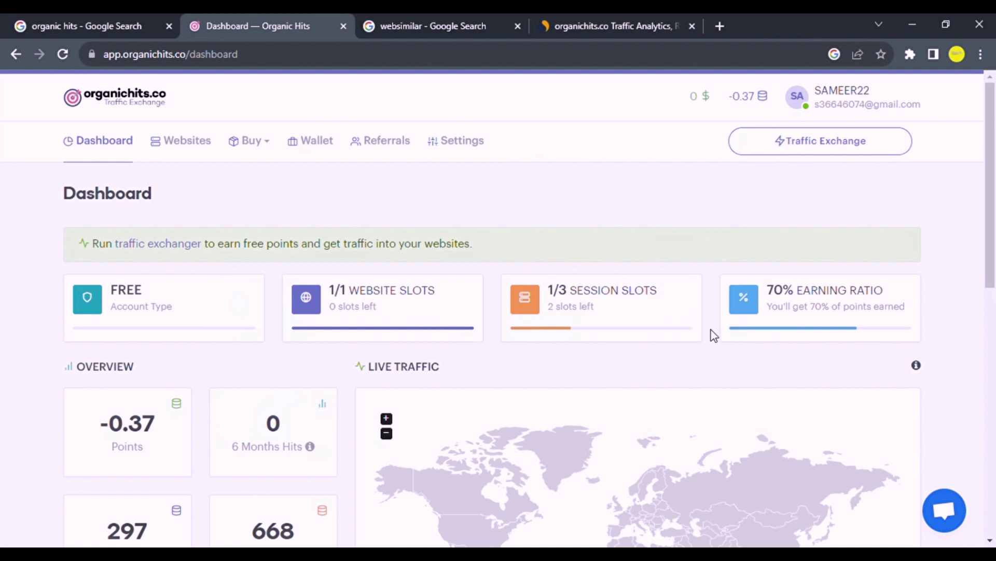
left_click(182, 147)
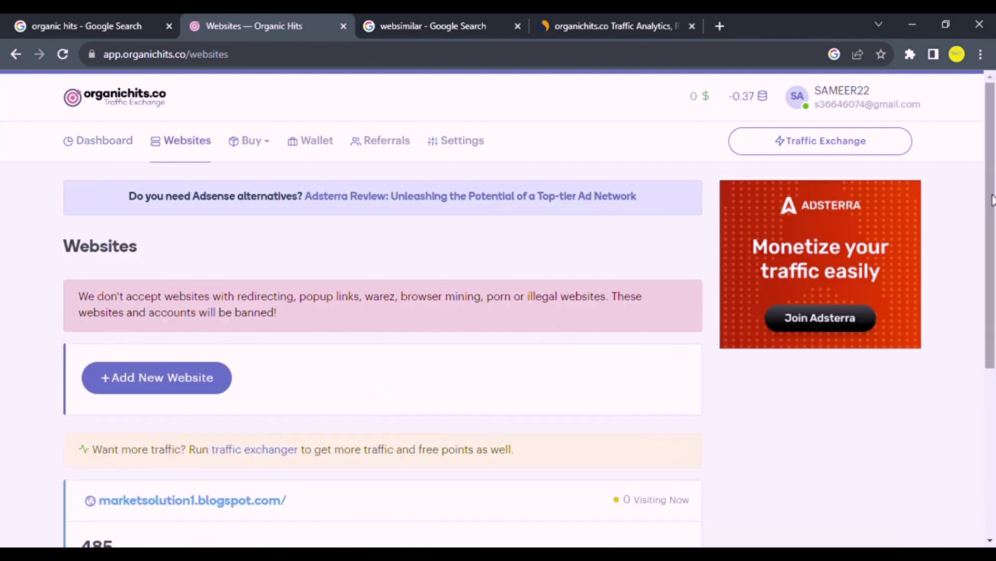
left_click_drag(986, 202, 986, 270)
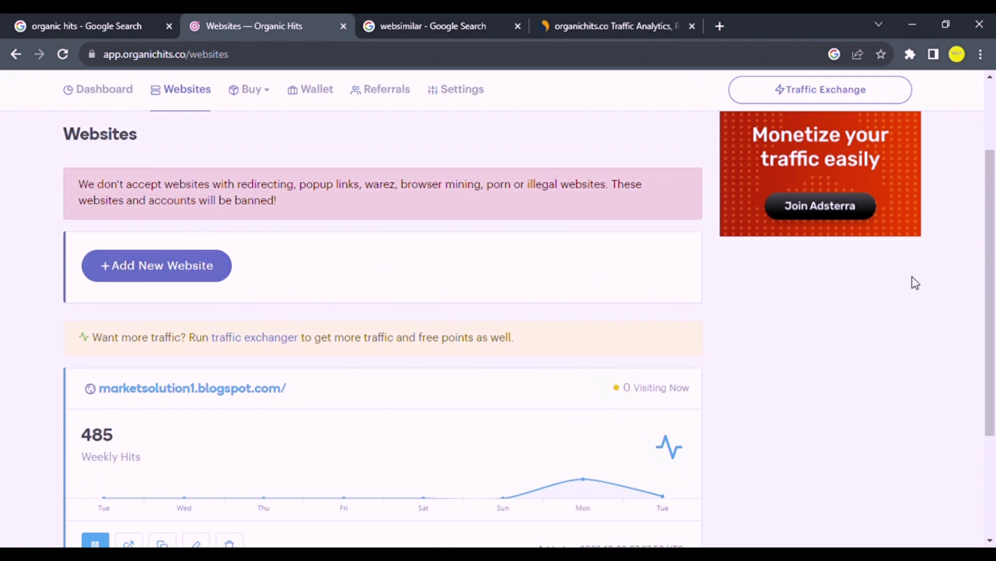
left_click_drag(993, 269, 979, 301)
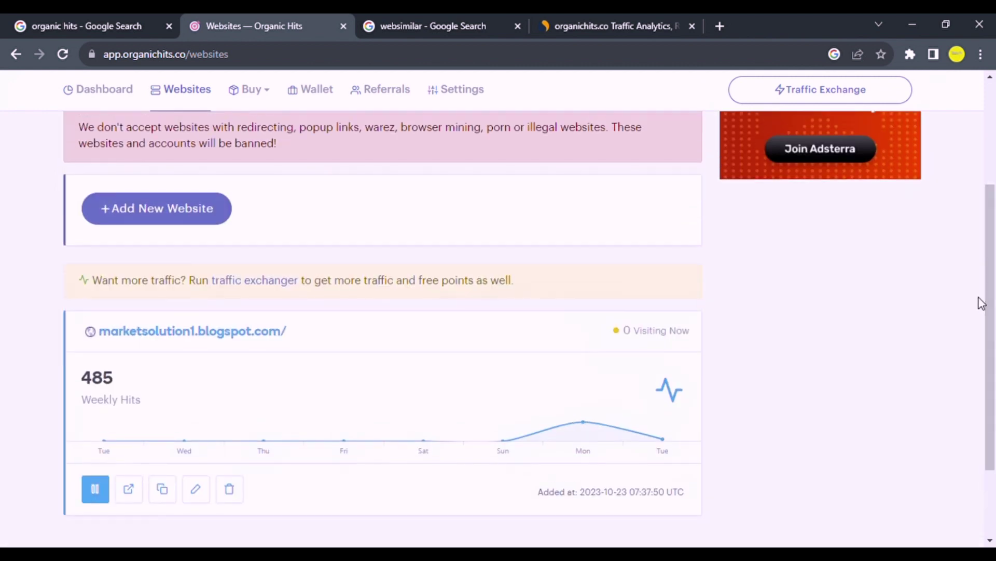
- Open the form for adding a new website and look over its web address and visit settings
left_click(213, 226)
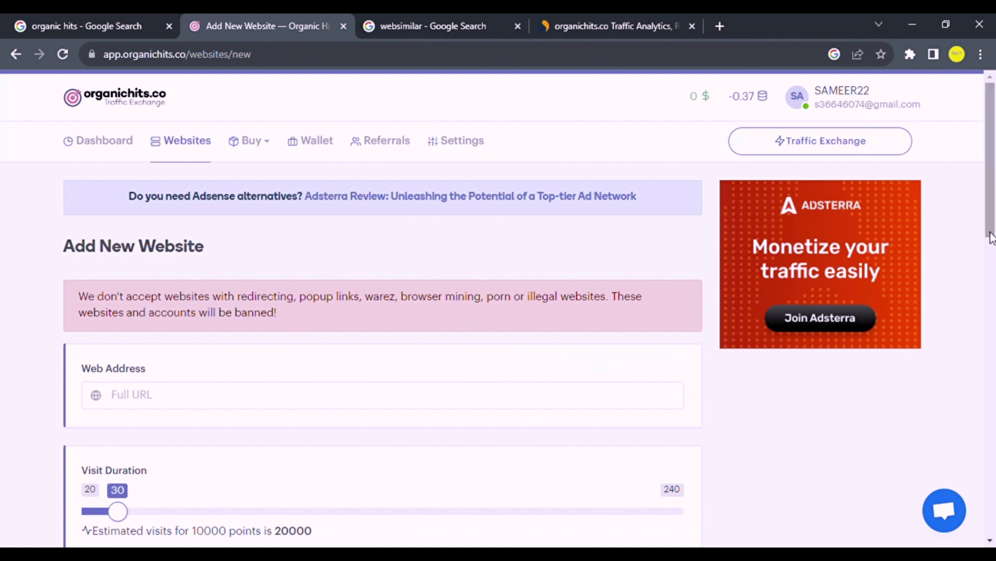
left_click_drag(991, 238, 991, 302)
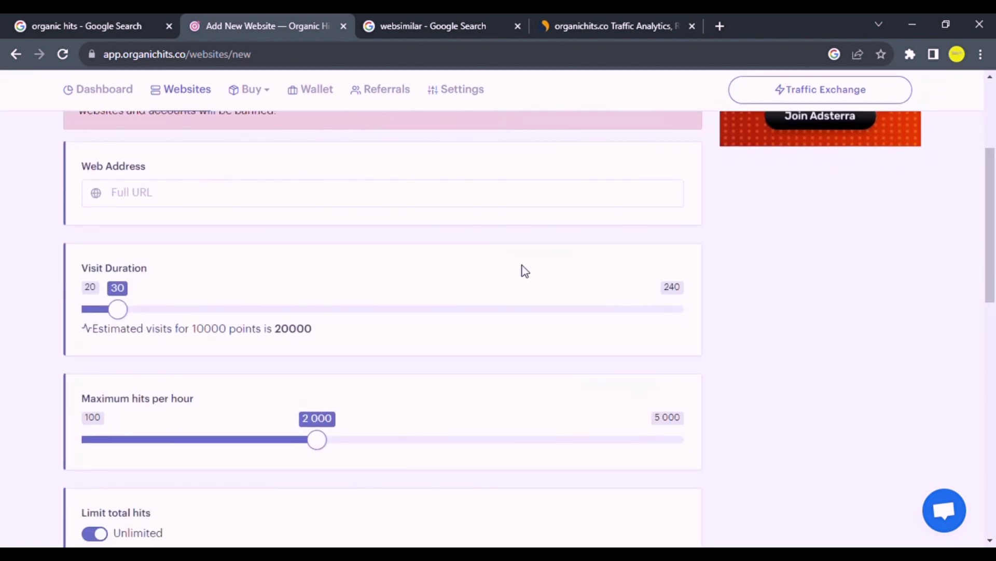
left_click(139, 193)
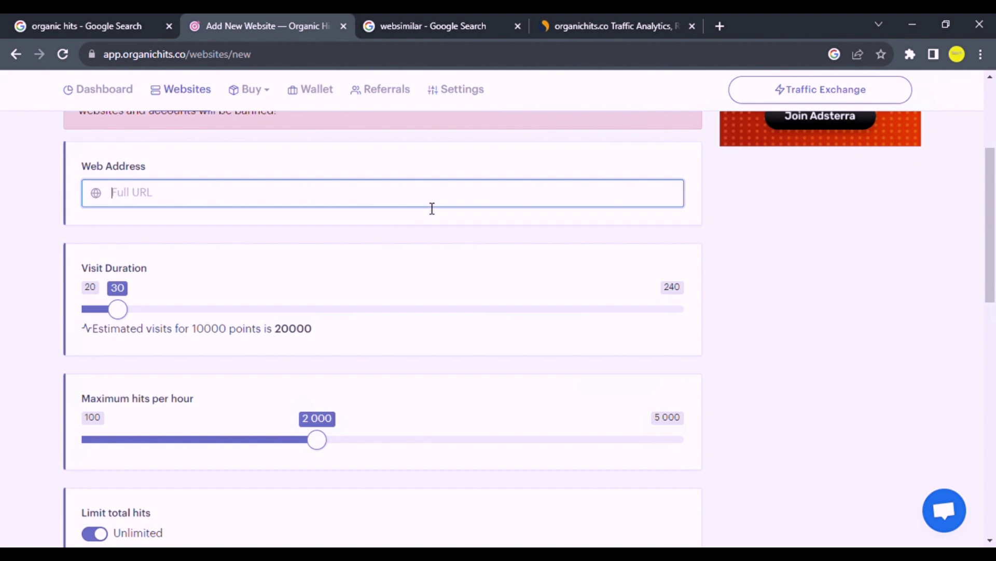
type("https://onlinadzconsera.blogspot.com/2023/09/target-affiliate-program.html")
key("ctrl+z")
left_click(777, 331)
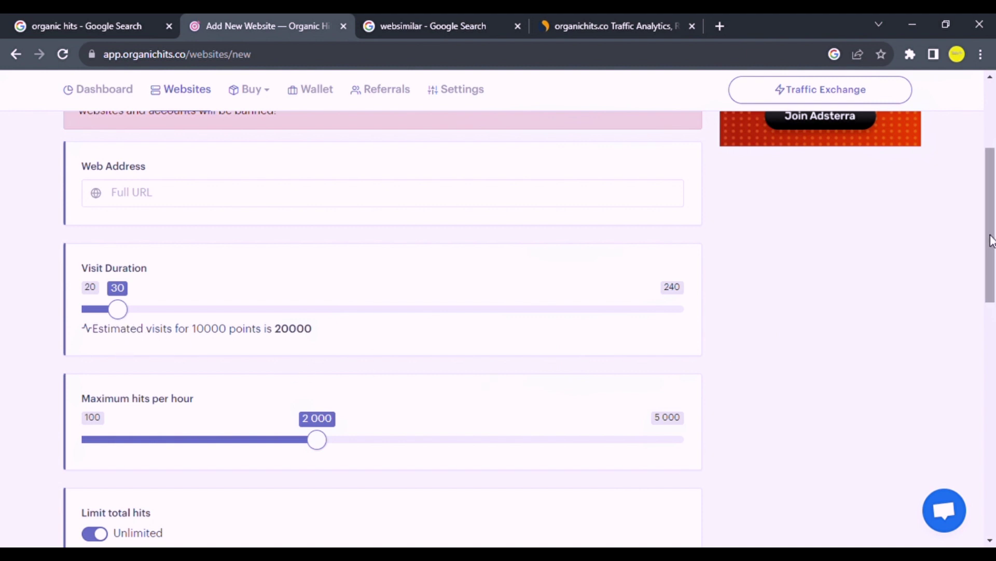
- Open the Organic Hits homepage from the Google results in a separate tab and review its traffic service description and figures
scroll(993, 254, "down", 2)
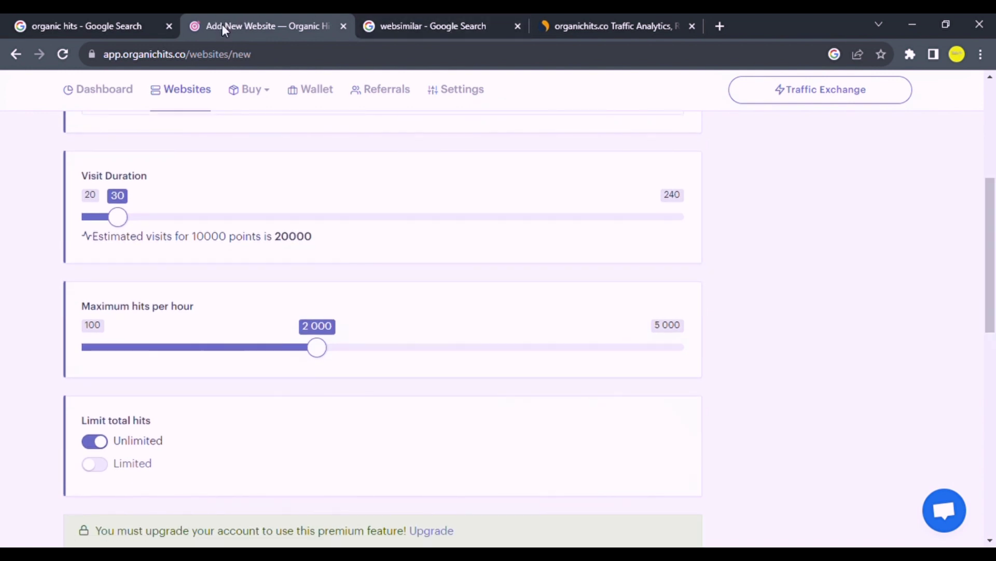
left_click(137, 24)
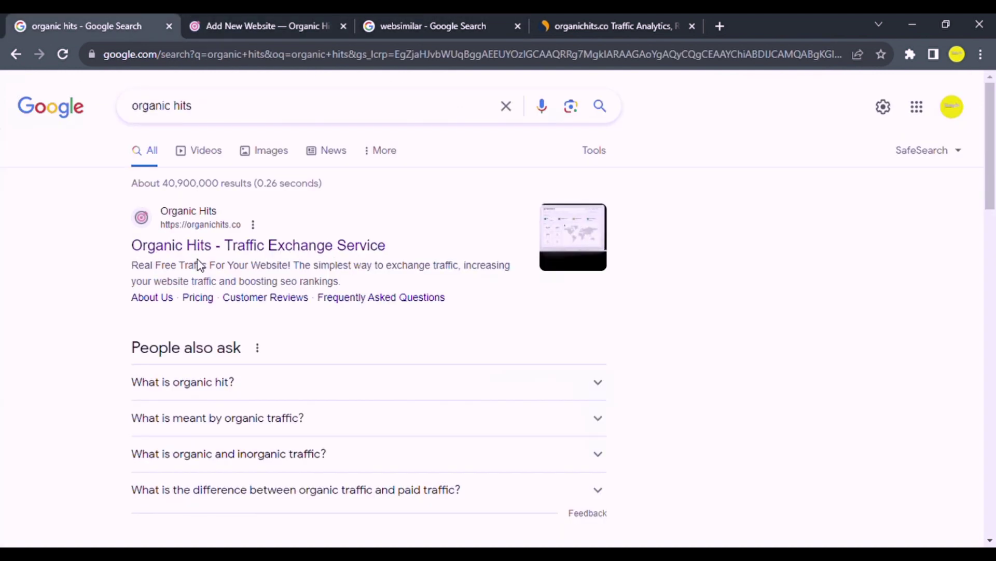
middle_click(223, 253)
left_click(257, 26)
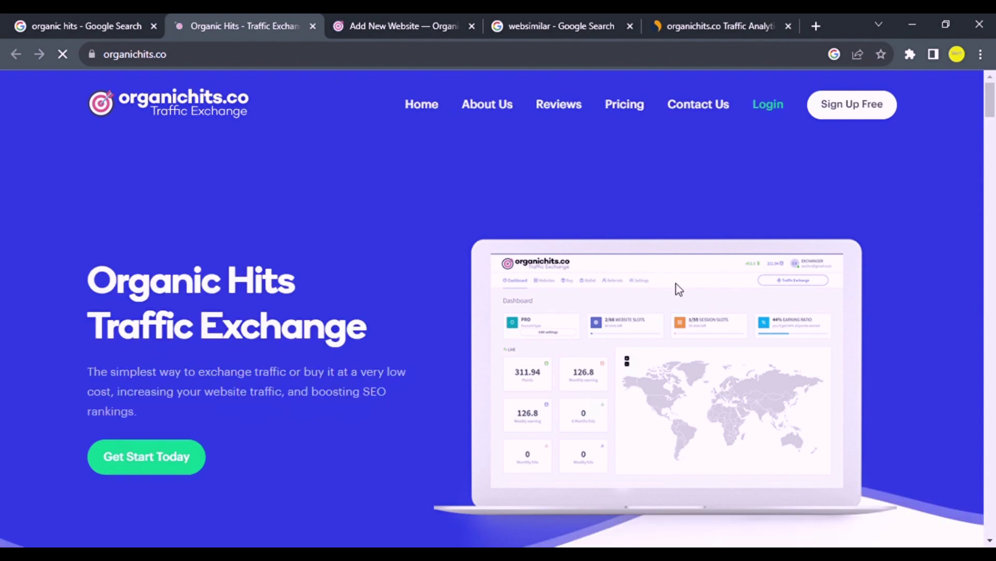
scroll(991, 88, "down", 5)
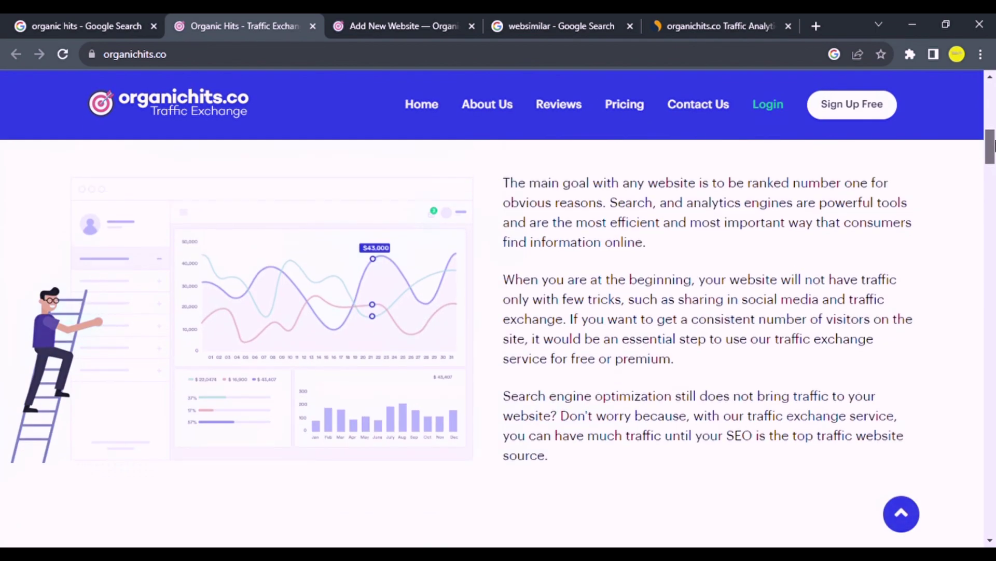
scroll(992, 94, "up", 5)
scroll(811, 379, "down", 10)
scroll(810, 379, "up", 3)
scroll(811, 379, "down", 3)
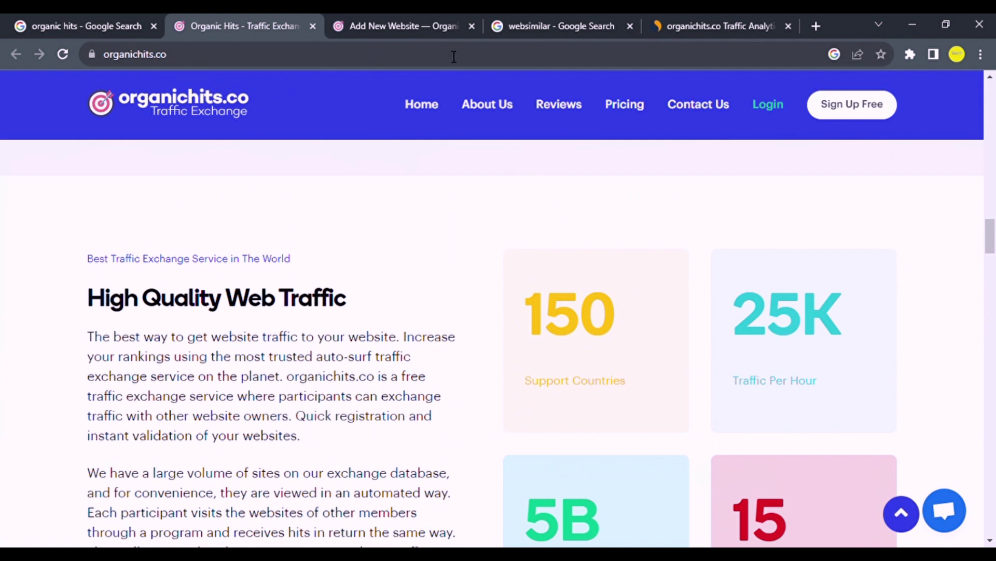
- Return to the form for adding a new website and set the maximum hits per hour to 1983
left_click(412, 24)
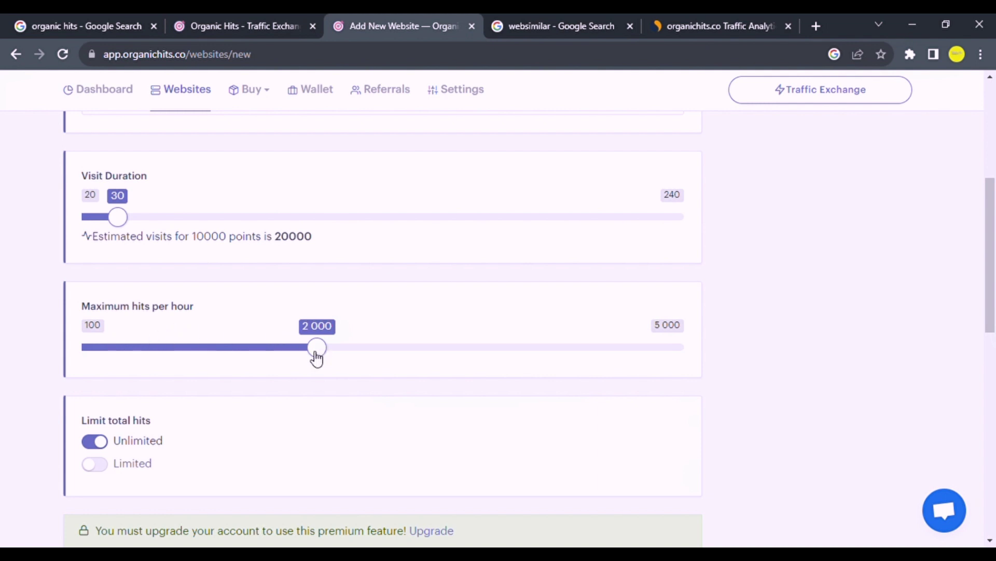
mouse_move(316, 356)
left_mouse_down()
mouse_move(196, 360)
mouse_move(334, 363)
mouse_move(320, 362)
left_mouse_up()
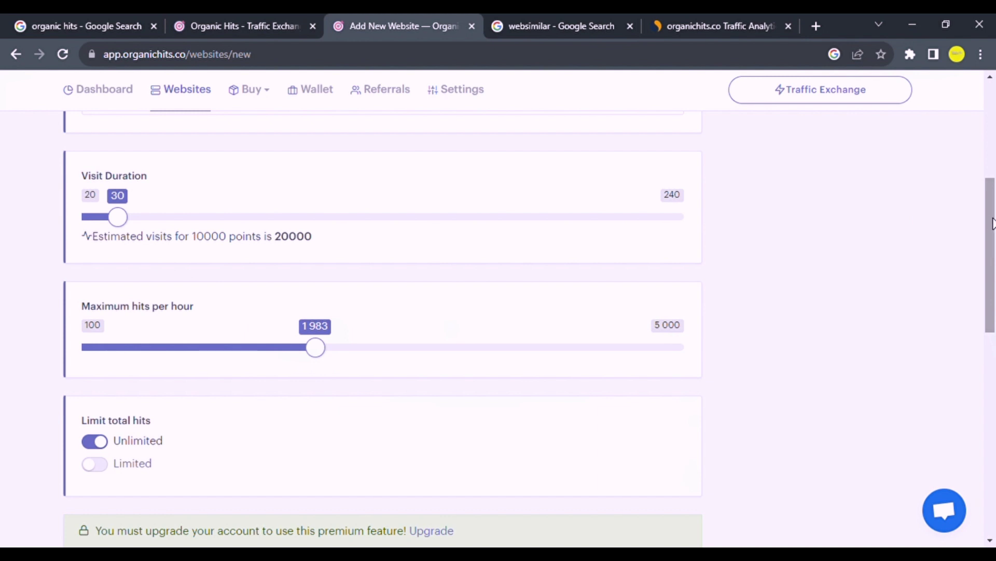
- Try the Limited option for total hits, and restore the Unlimited option
left_click_drag(994, 226, 994, 302)
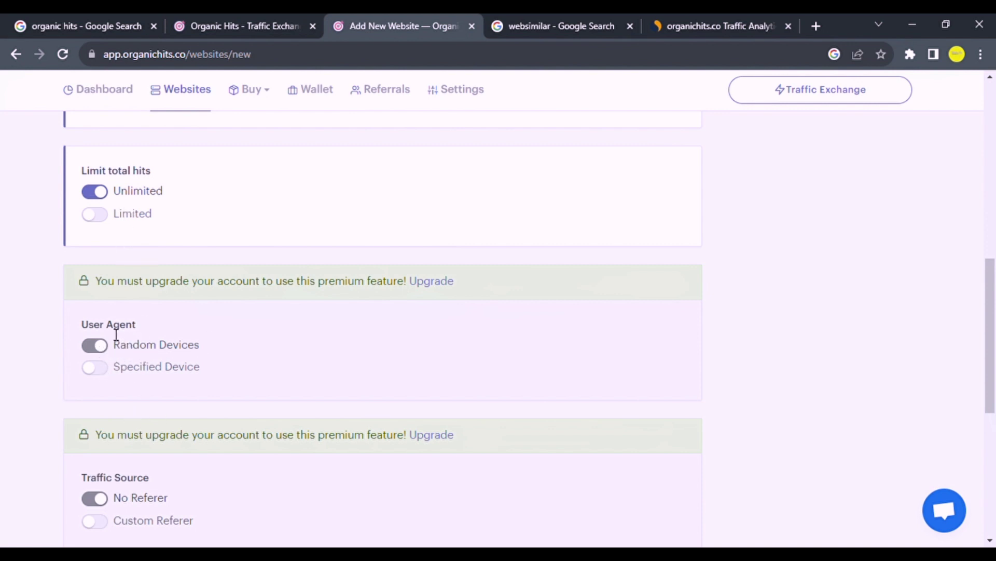
left_click(95, 215)
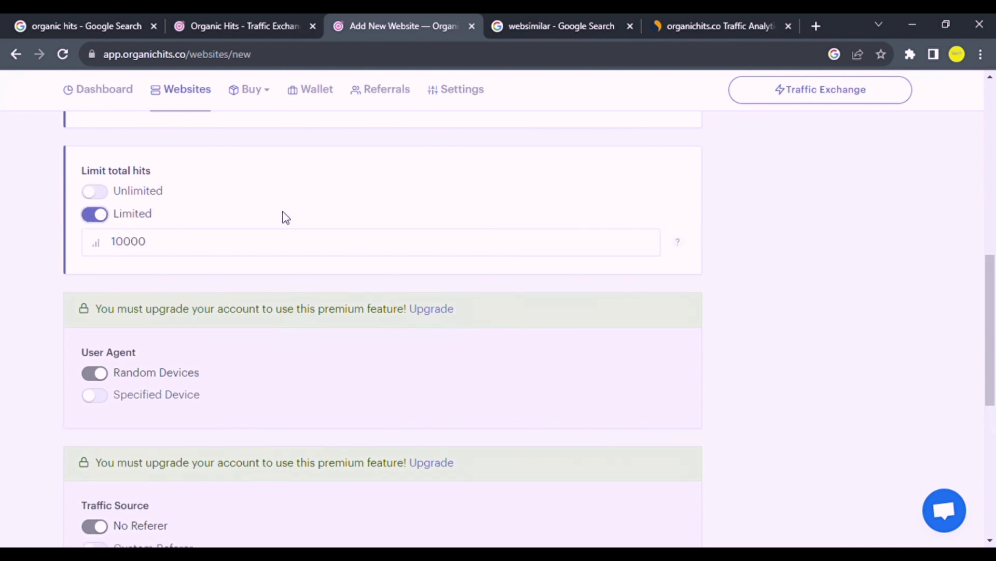
left_click(257, 254)
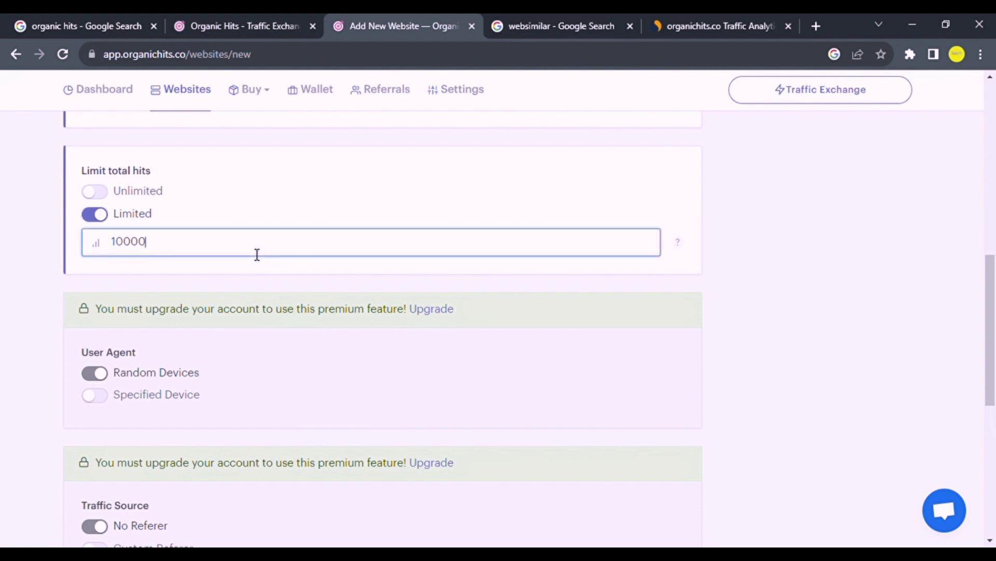
left_click(104, 192)
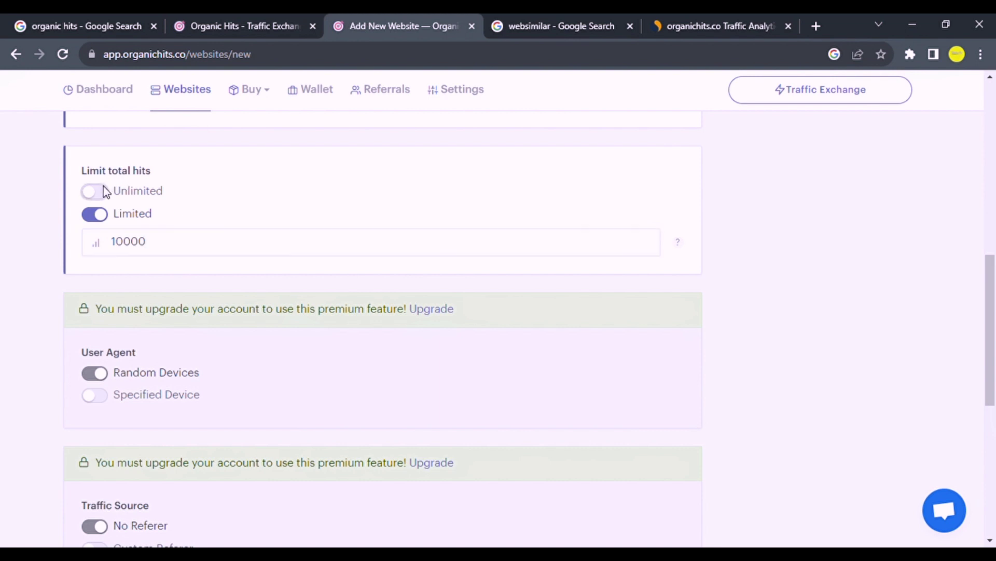
left_click(103, 217)
left_click(102, 192)
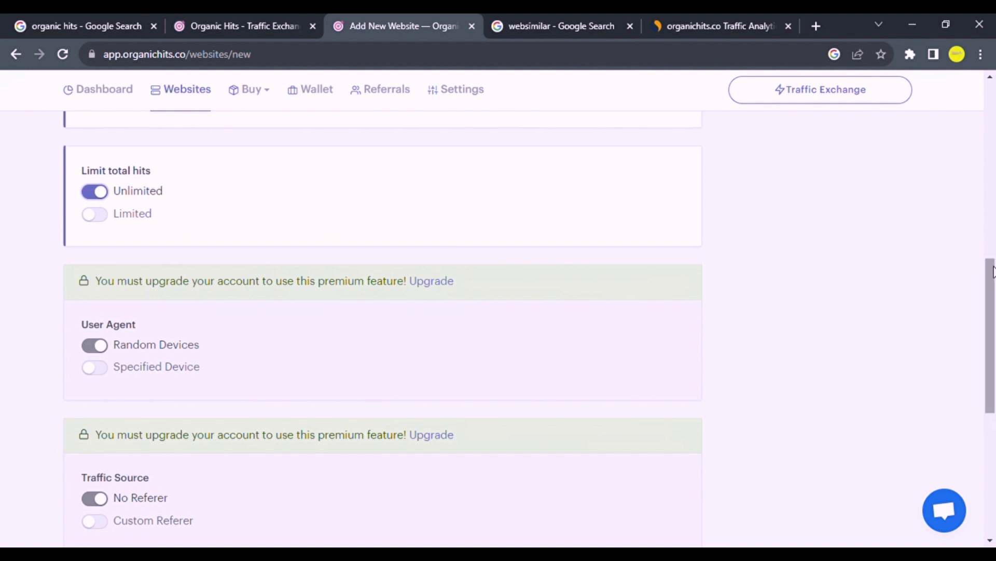
- Review the premium User Agent, Traffic Source and Geo Targeting options in the form for adding a new website
left_click_drag(994, 259, 954, 330)
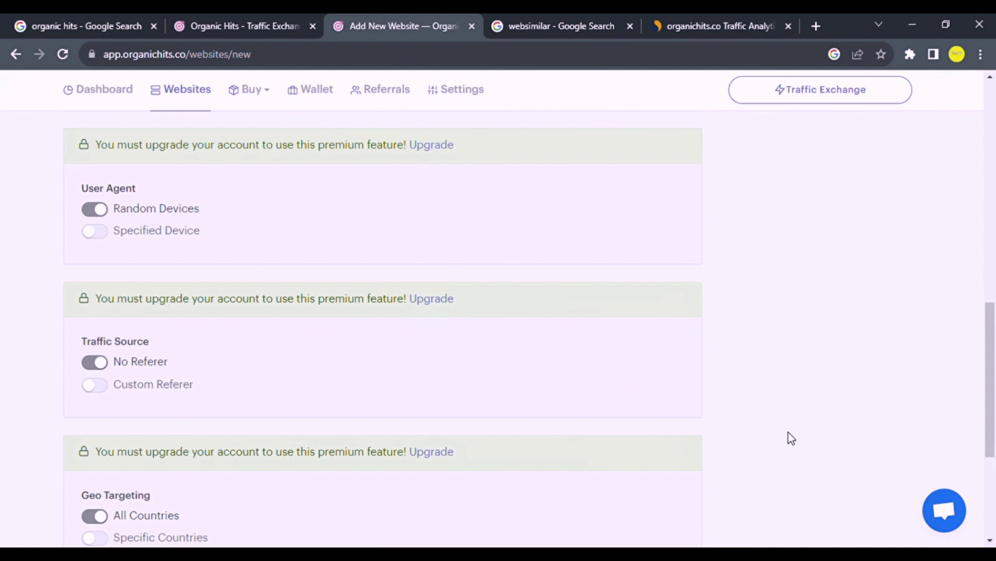
left_click_drag(993, 382, 993, 439)
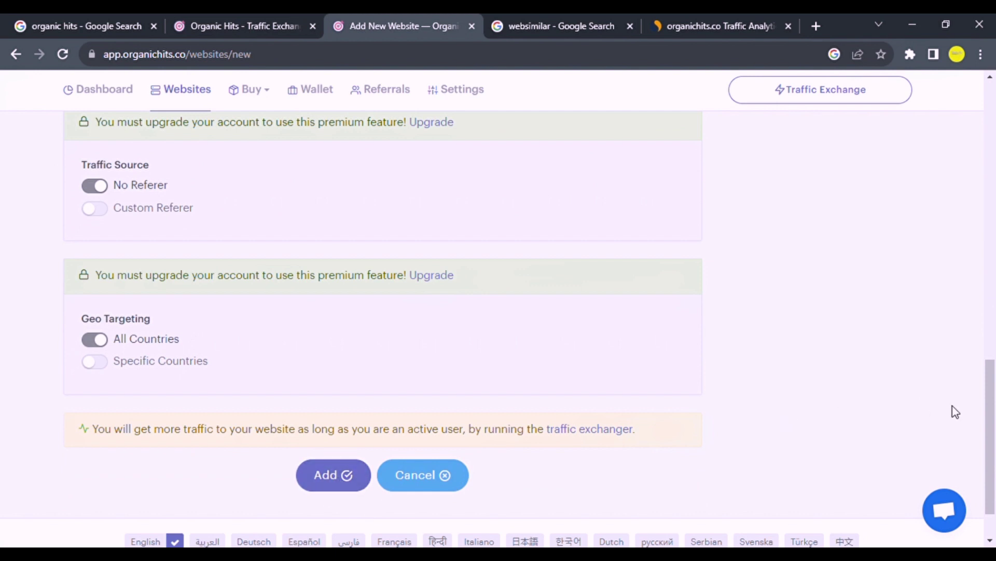
left_click_drag(993, 420, 992, 139)
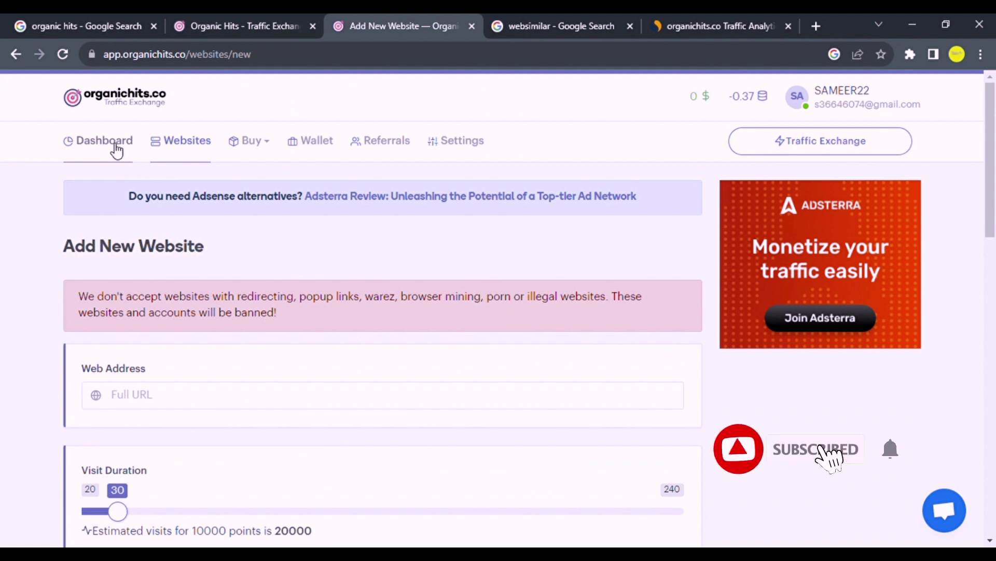
- Open the traffic exchanger from the dashboard and review its software downloads, desktop software benefits and existing session
left_click(134, 152)
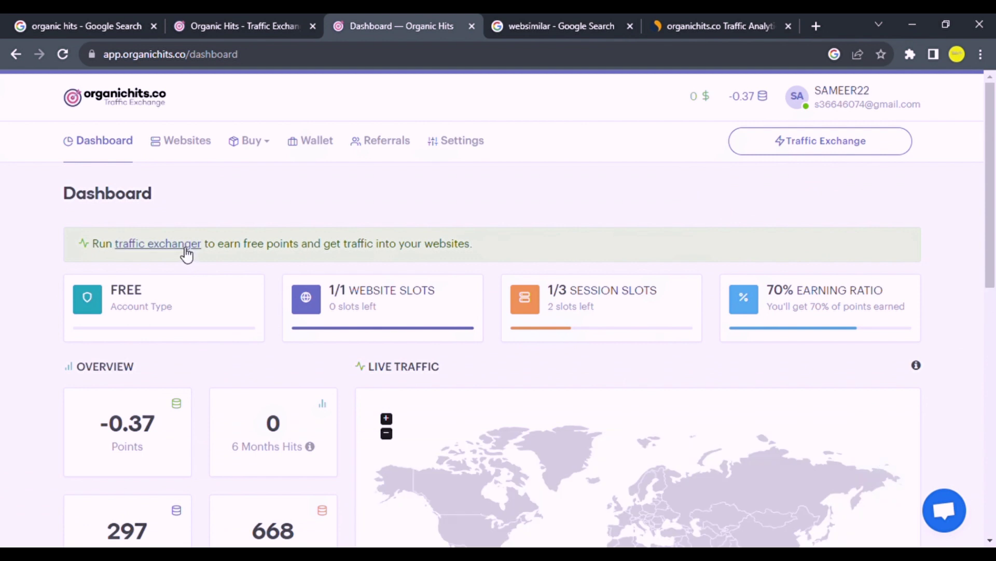
left_click(184, 248)
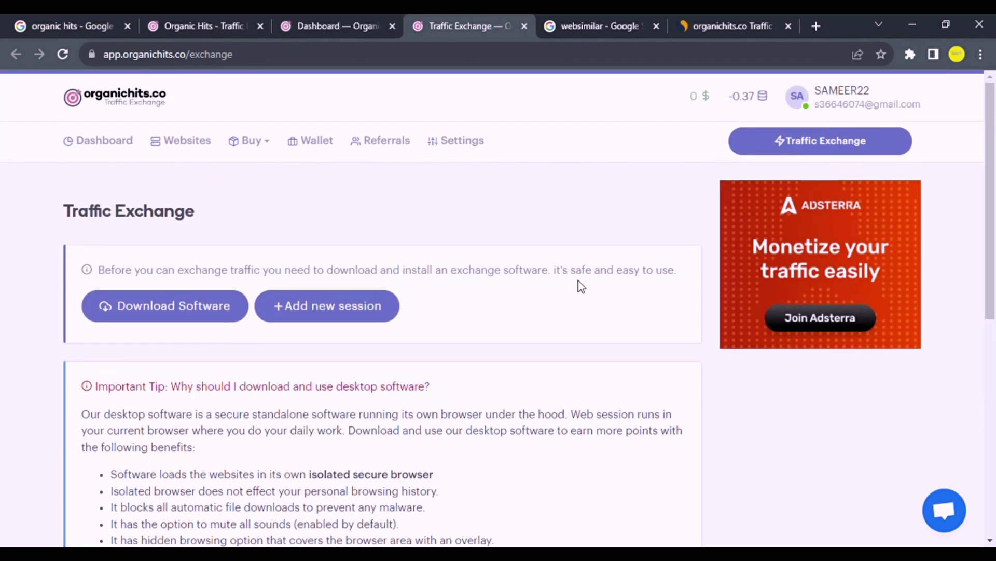
left_click(239, 325)
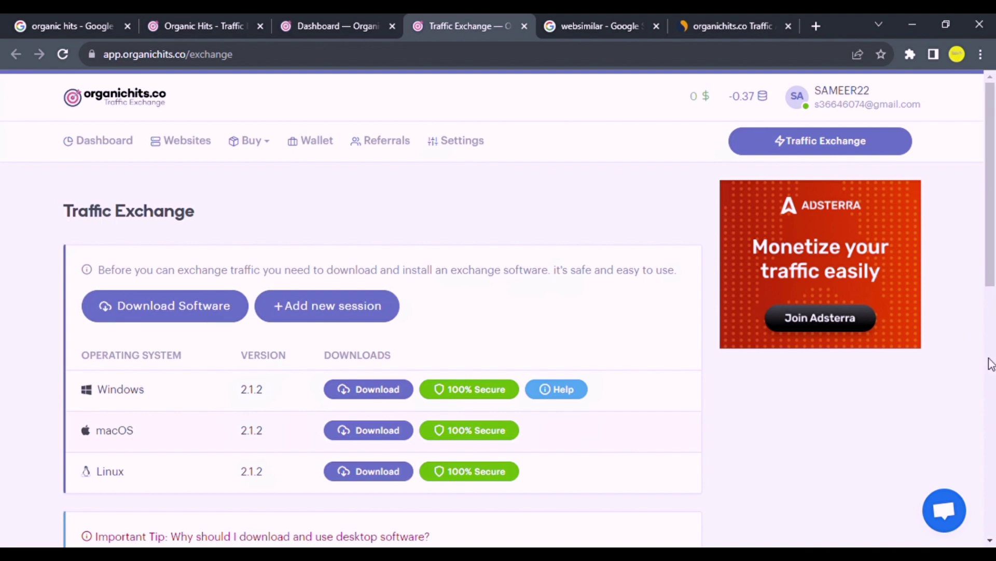
left_click_drag(991, 249, 994, 477)
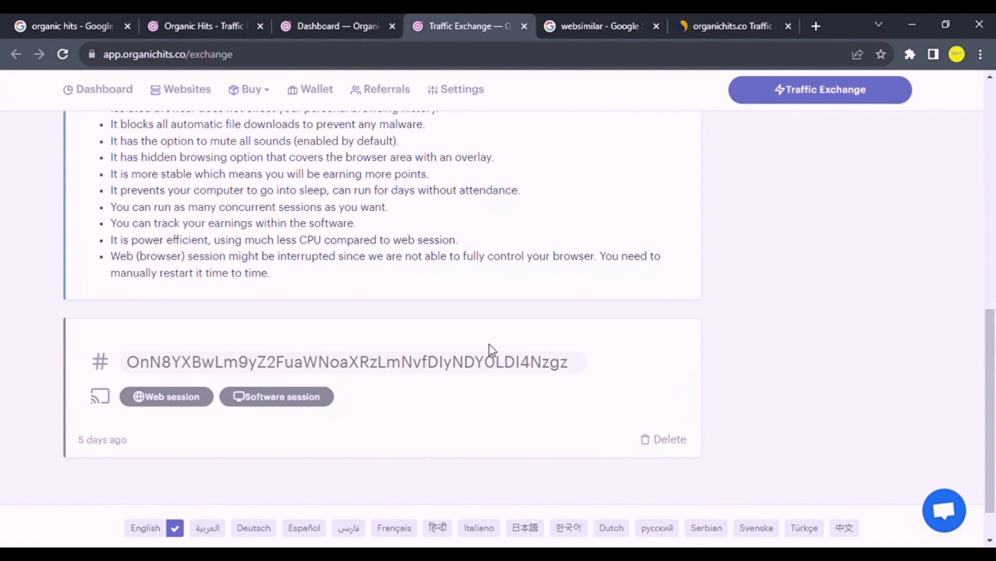
left_click_drag(992, 374, 994, 156)
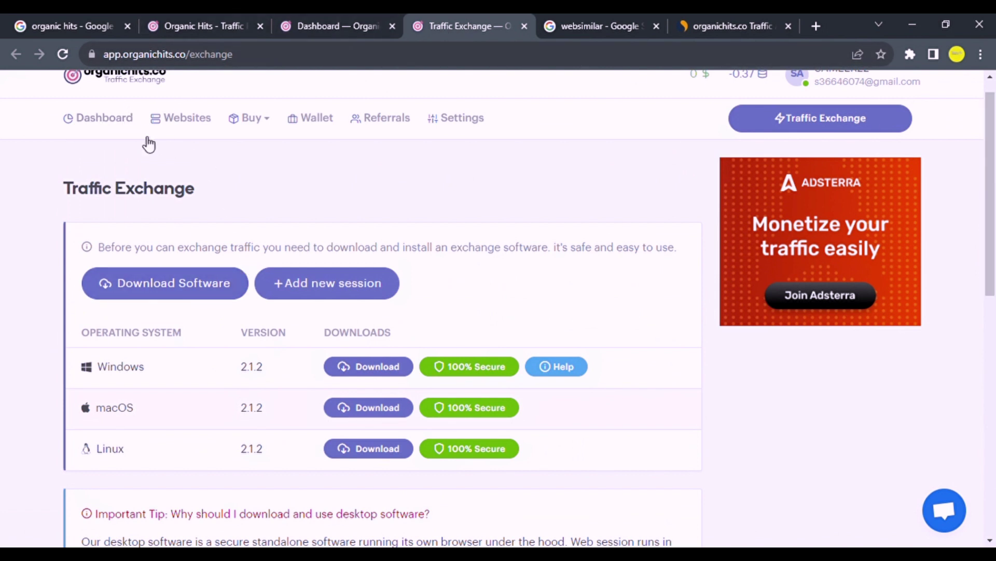
- Reopen the traffic exchanger from the dashboard and close the two leftover dashboard tabs
left_click(127, 127)
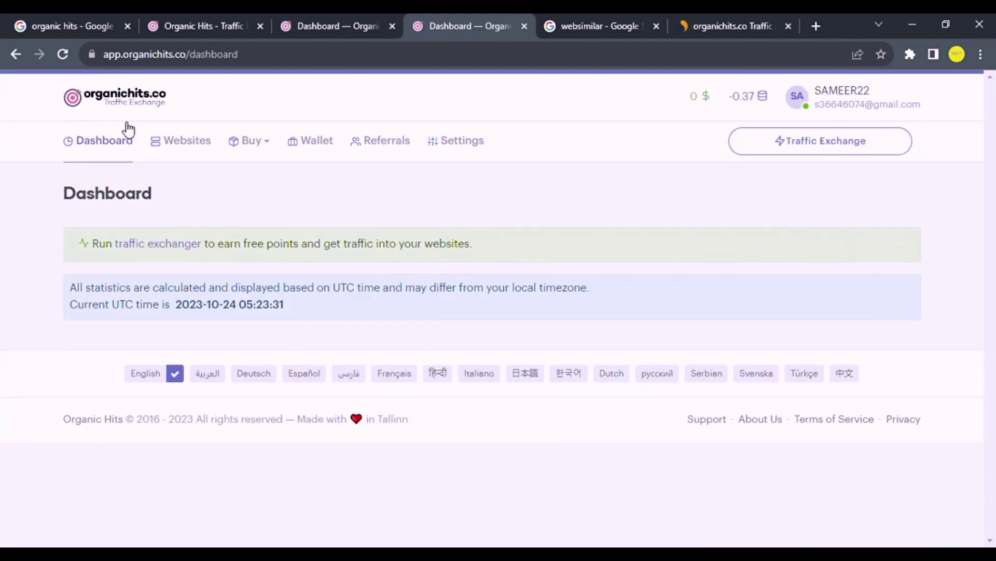
left_click(174, 148)
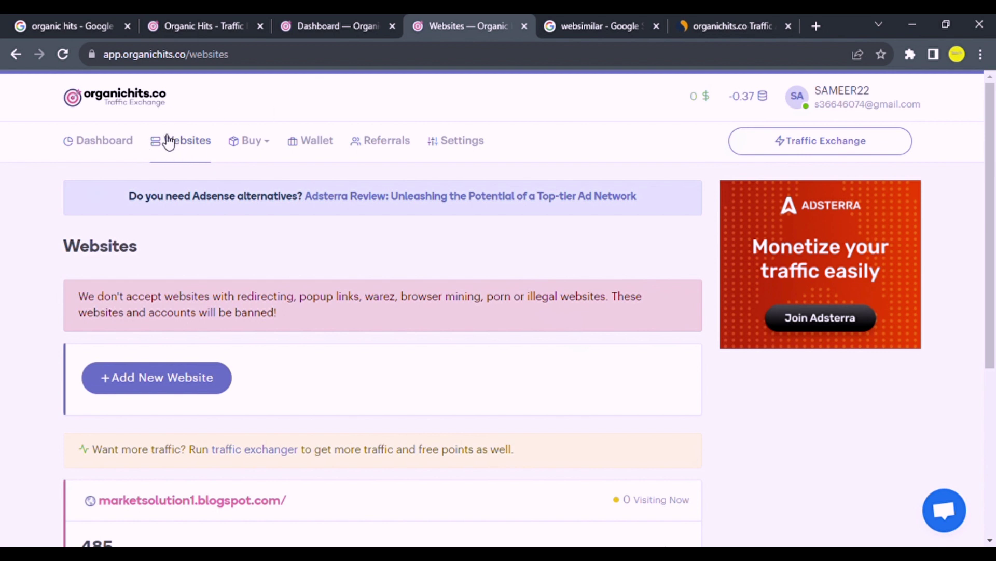
left_click(130, 151)
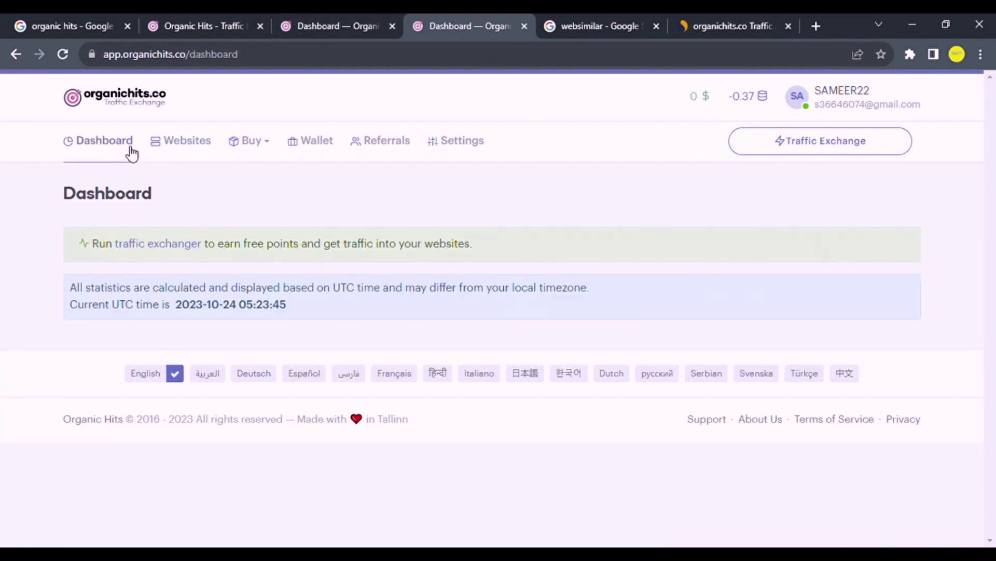
left_click(183, 246)
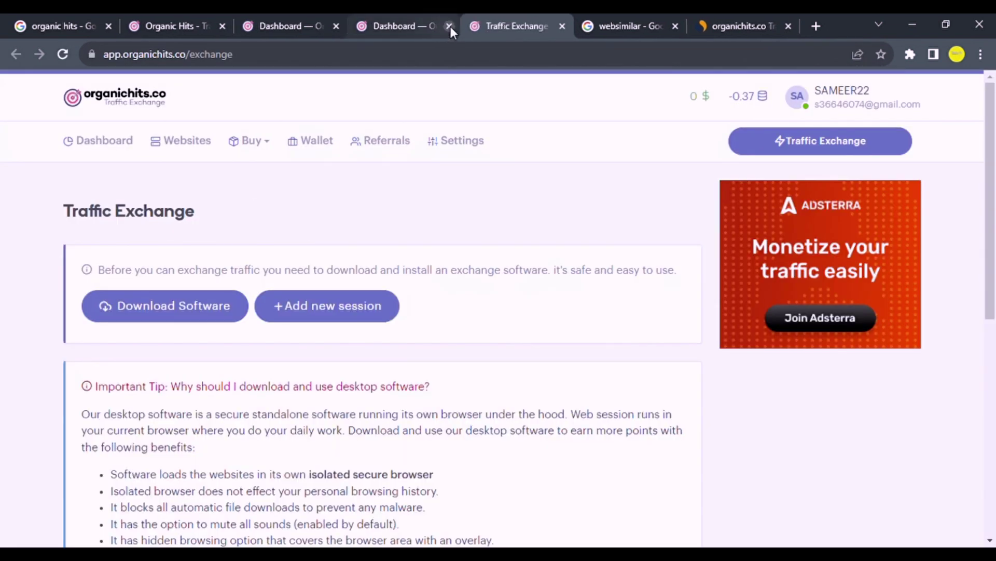
left_click(449, 26)
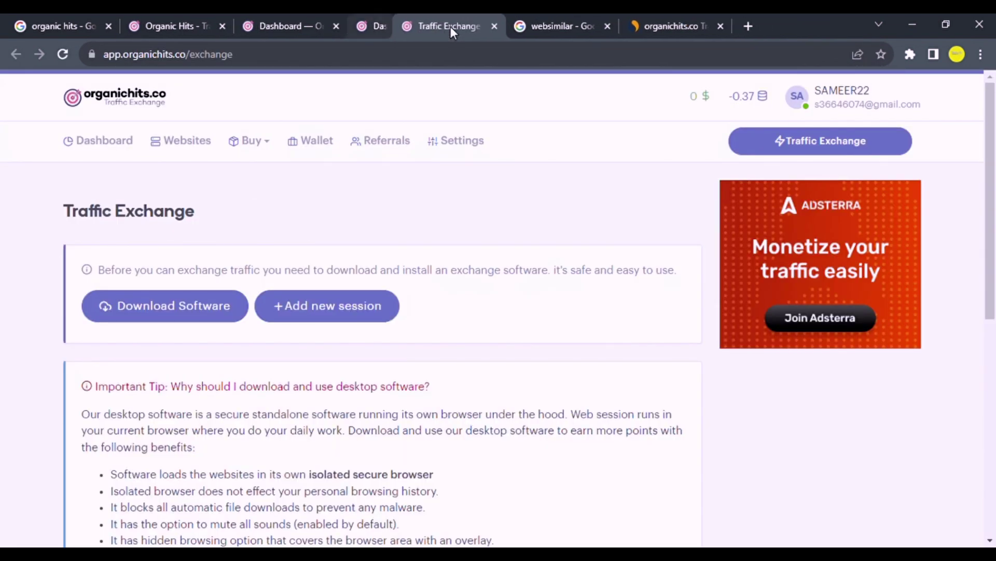
left_click(336, 26)
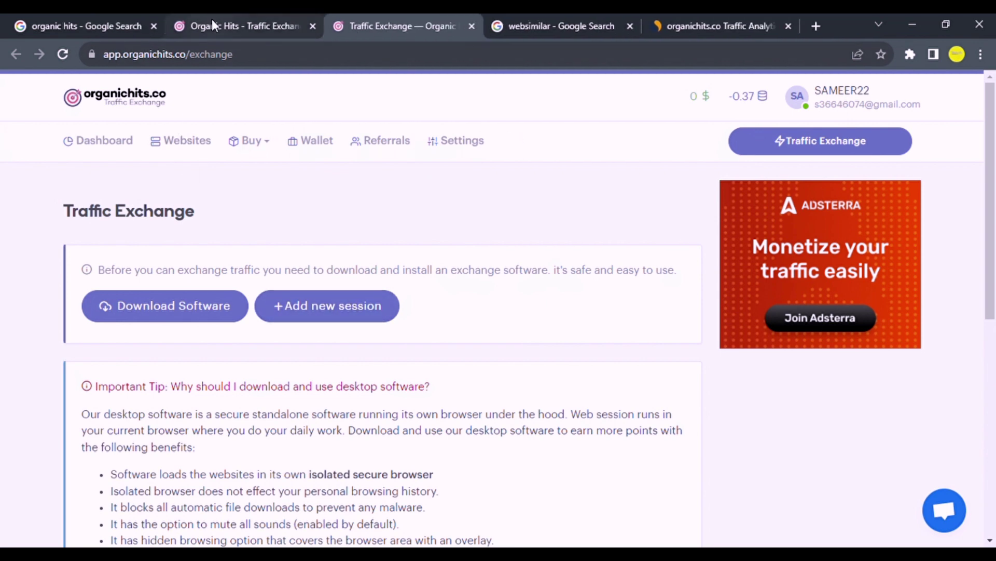
- Go back to the Websites page and examine the weekly hits chart of the marketsolution1.blogspot.com entry
left_click(212, 24)
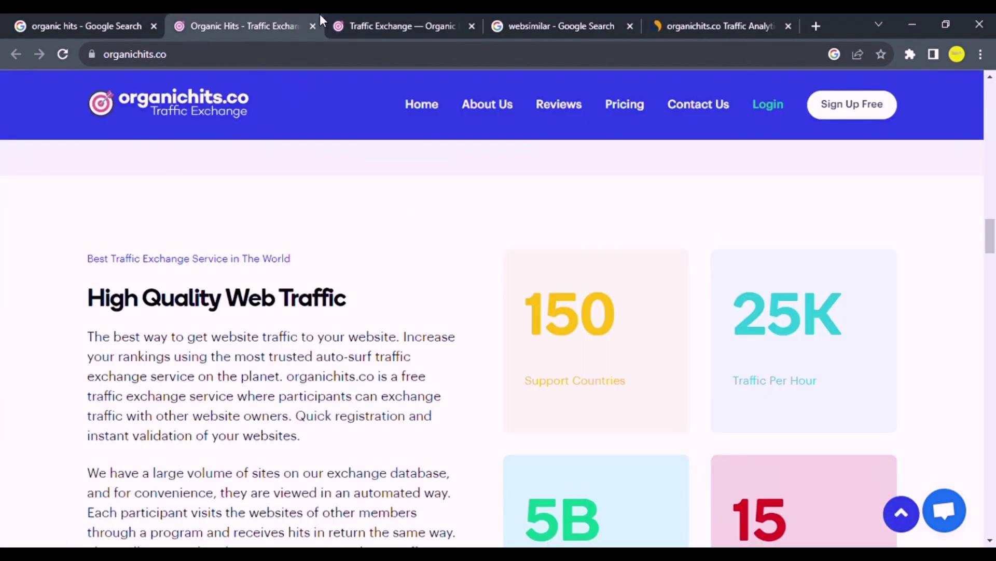
left_click(354, 19)
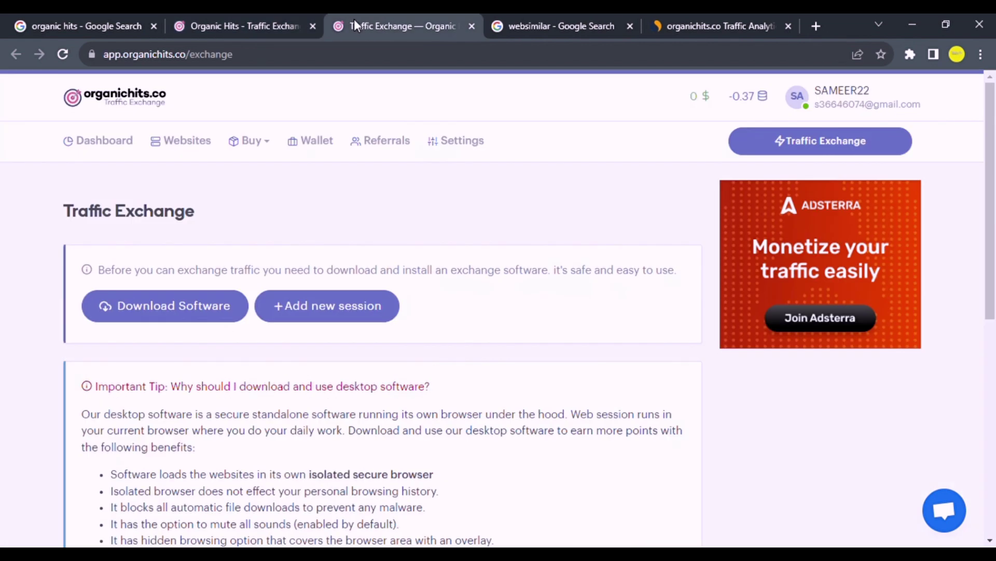
left_click(117, 149)
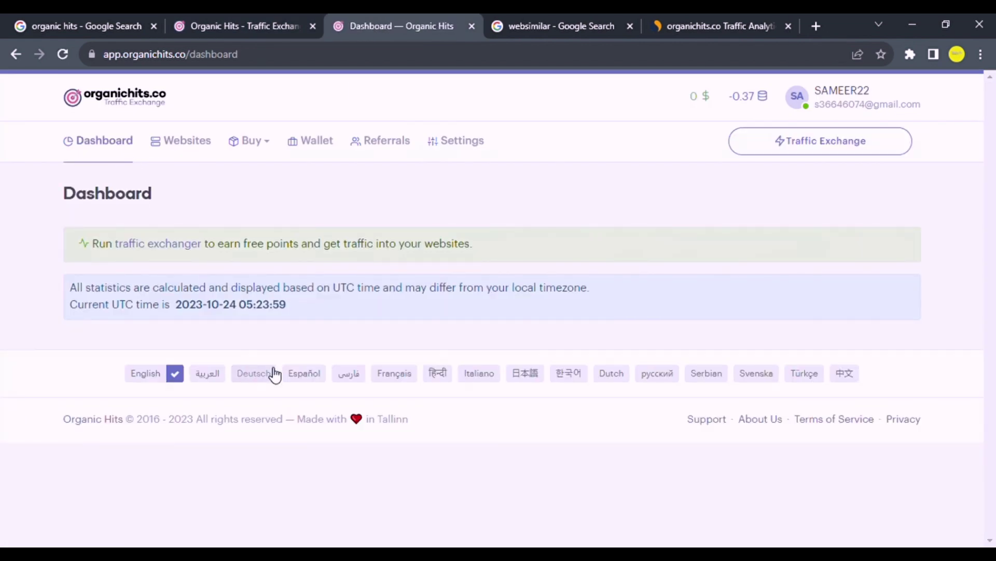
left_click(188, 151)
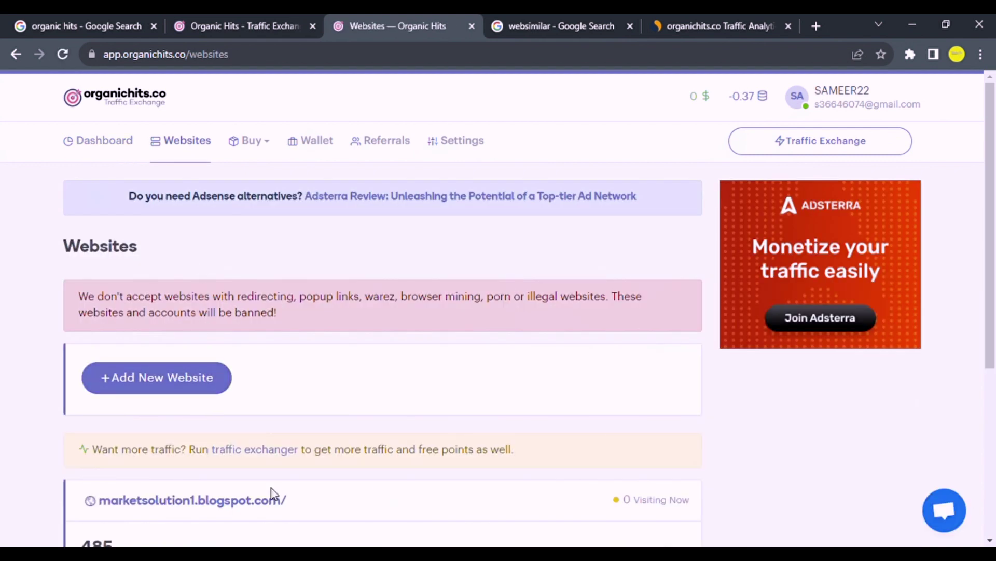
scroll(994, 318, "down", 4)
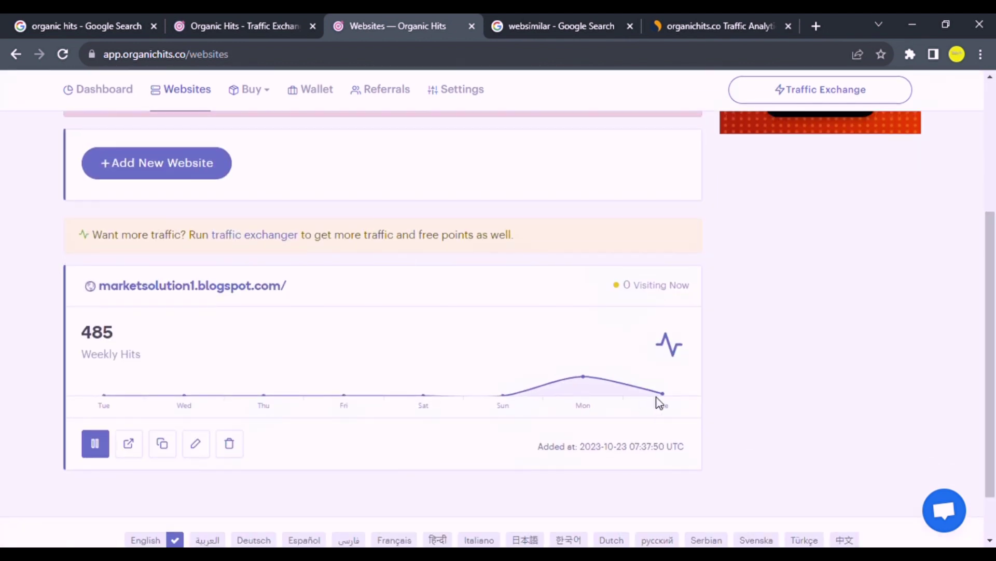
- Inspect the Monday and Sunday hits in the weekly chart of the marketsolution1.blogspot.com entry and review the Websites page
mouse_move(666, 398)
mouse_move(584, 378)
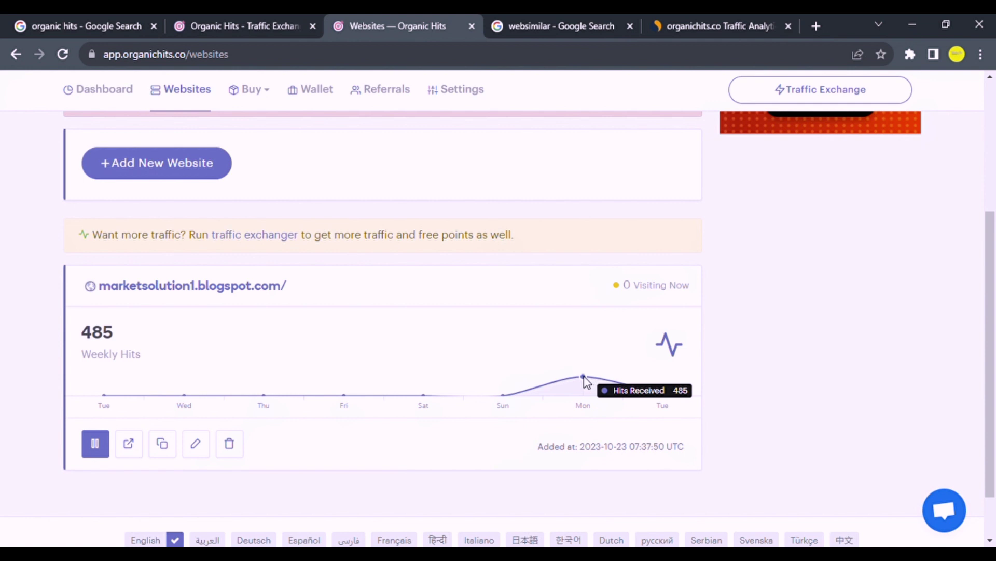
mouse_move(512, 394)
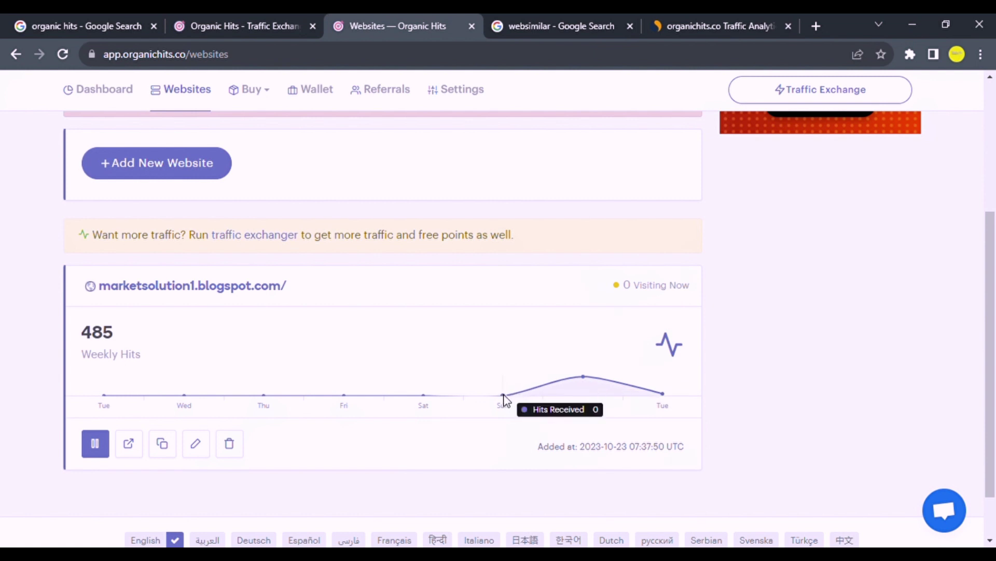
mouse_move(562, 399)
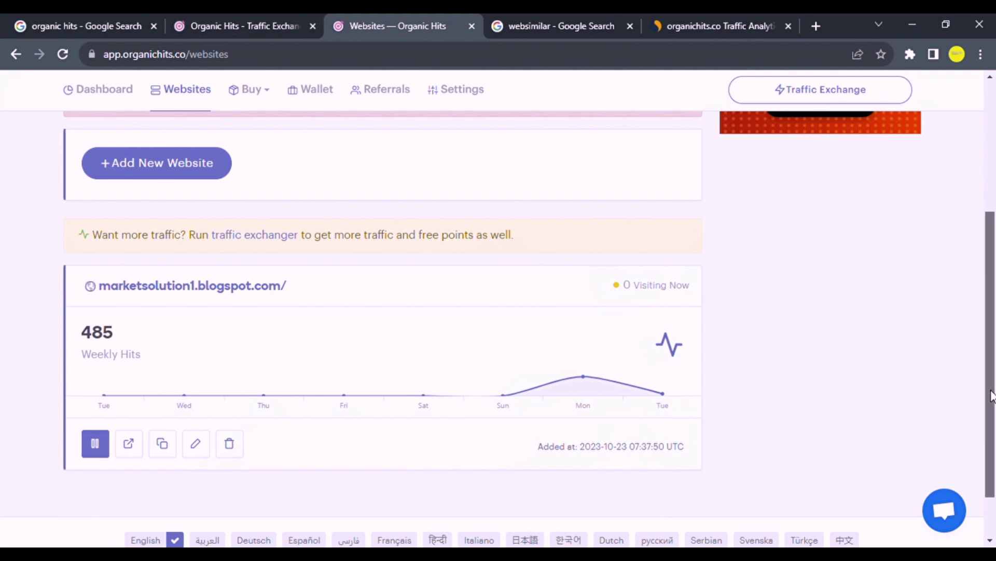
scroll(991, 396, "up", 4)
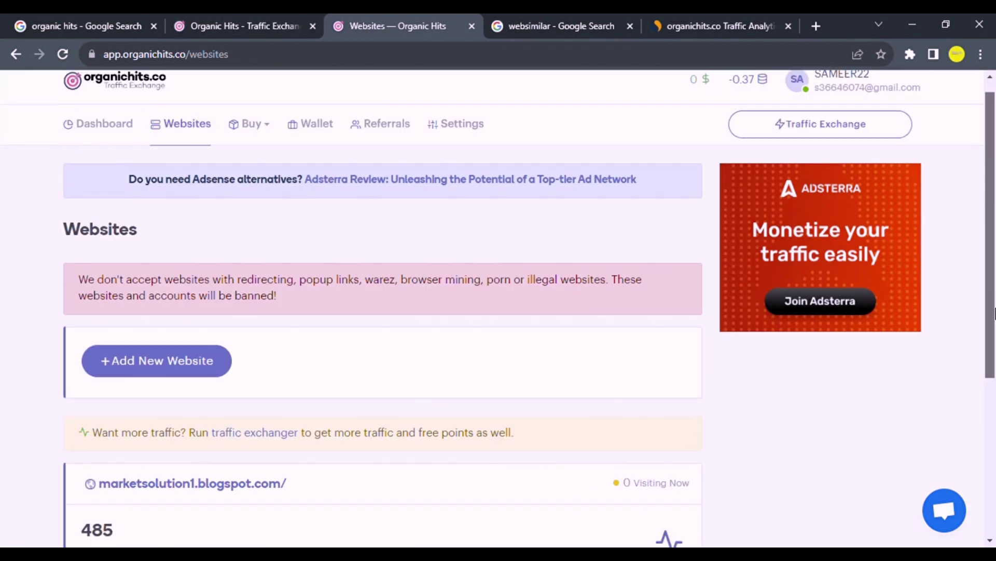
scroll(994, 314, "down", 4)
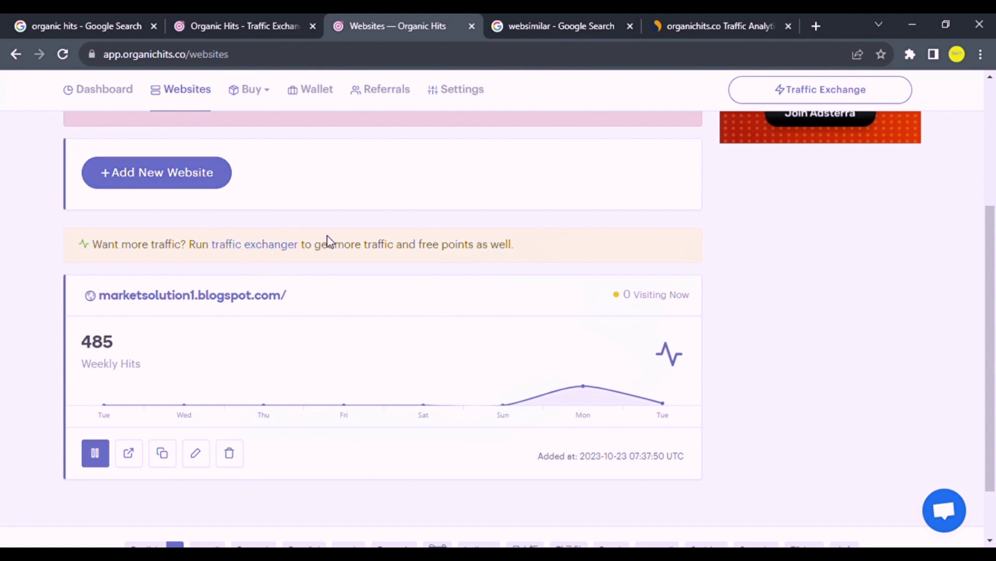
- Open the traffic exchanger in a separate tab and show the software downloads for each operating system
left_click(283, 246, "ctrl")
left_click(467, 27)
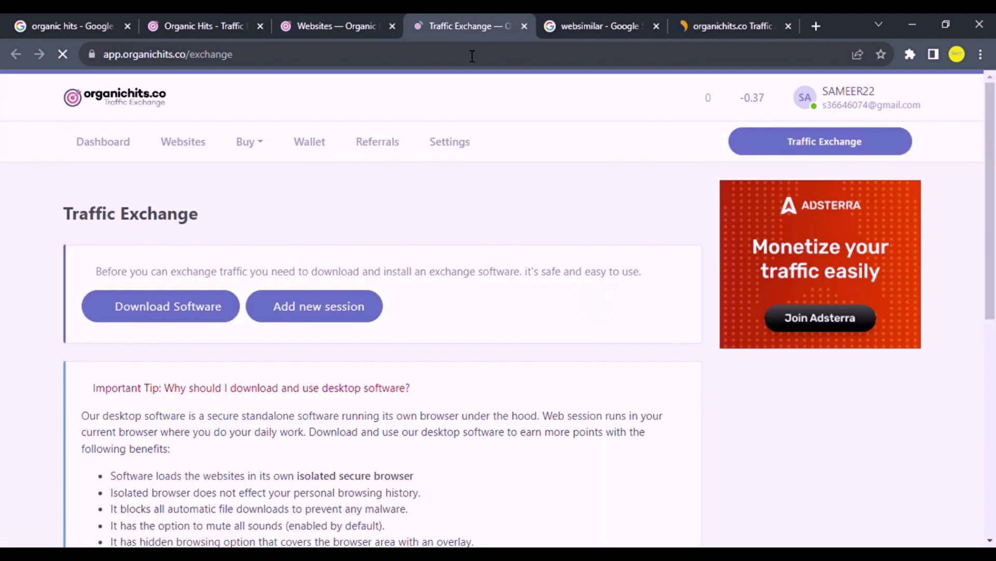
left_click(218, 316)
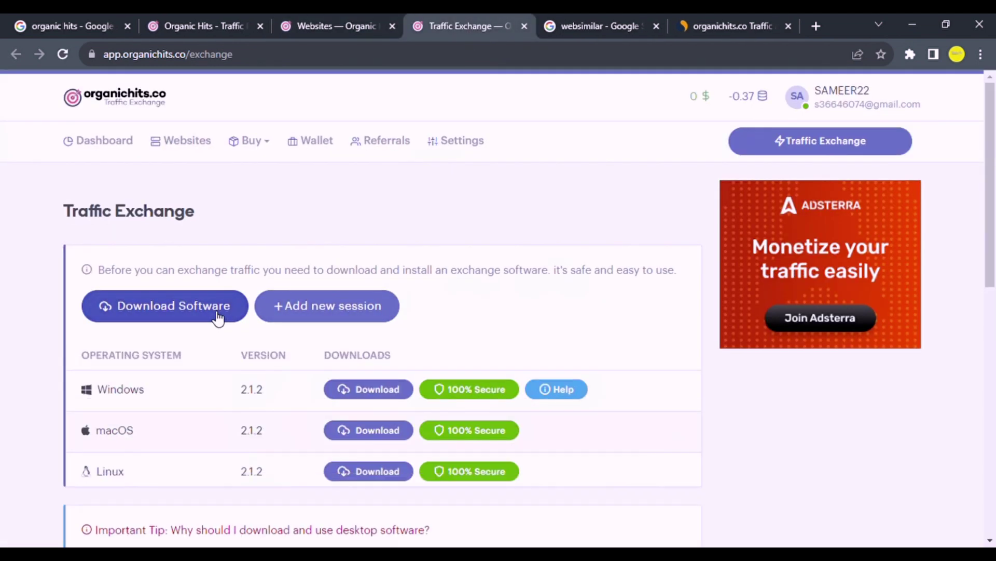
- Return from the Websites page to the Organic Hits dashboard and examine its overview figures, today's statistics and the past six months' statistics
left_click(239, 27)
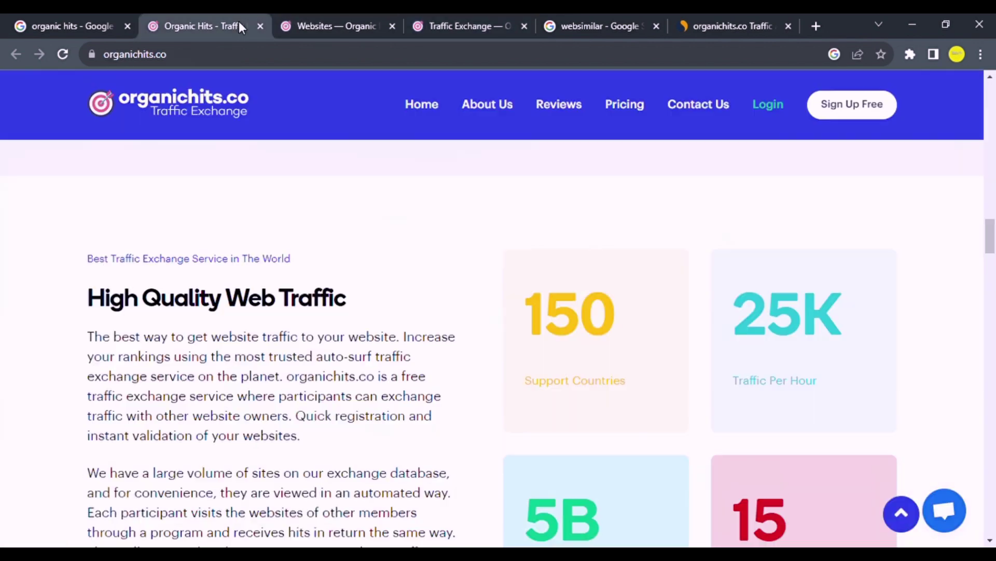
left_click(366, 29)
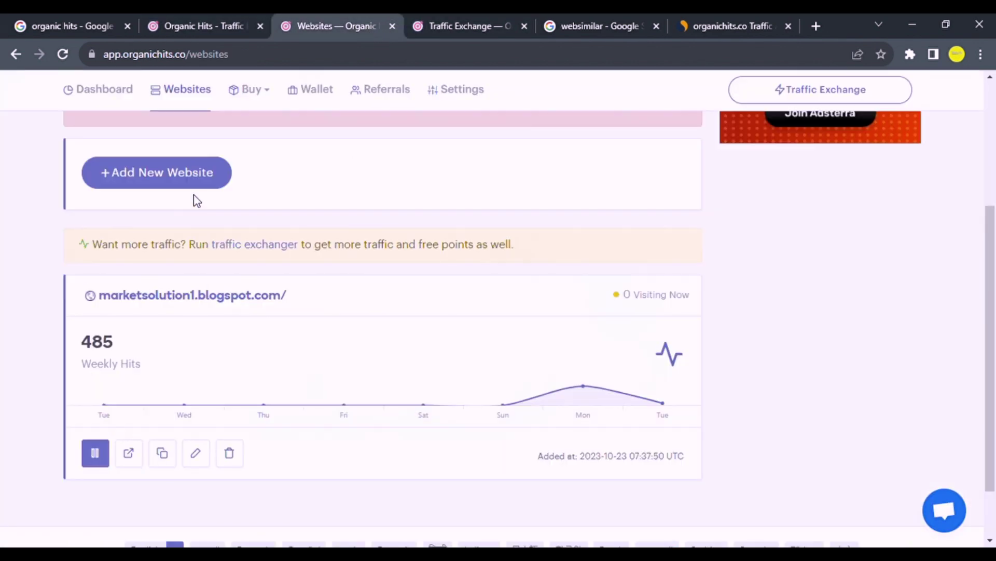
left_click(139, 94)
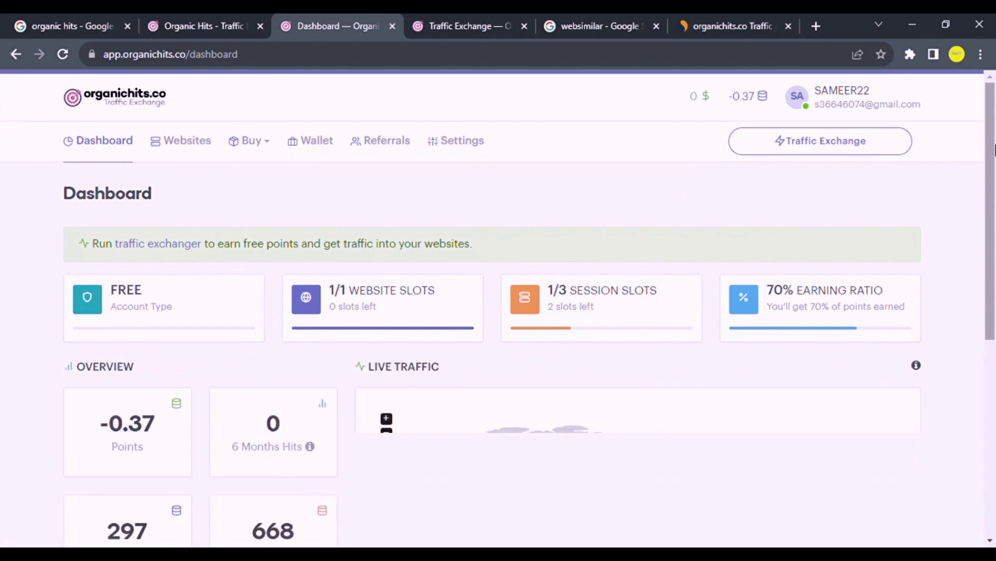
left_click_drag(995, 150, 995, 264)
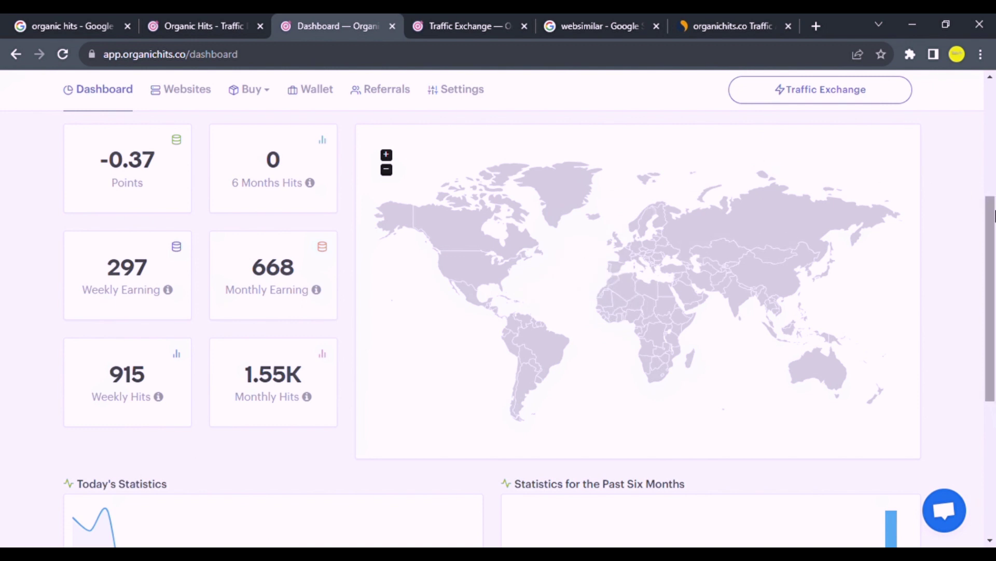
left_click_drag(992, 239, 995, 321)
mouse_move(890, 415)
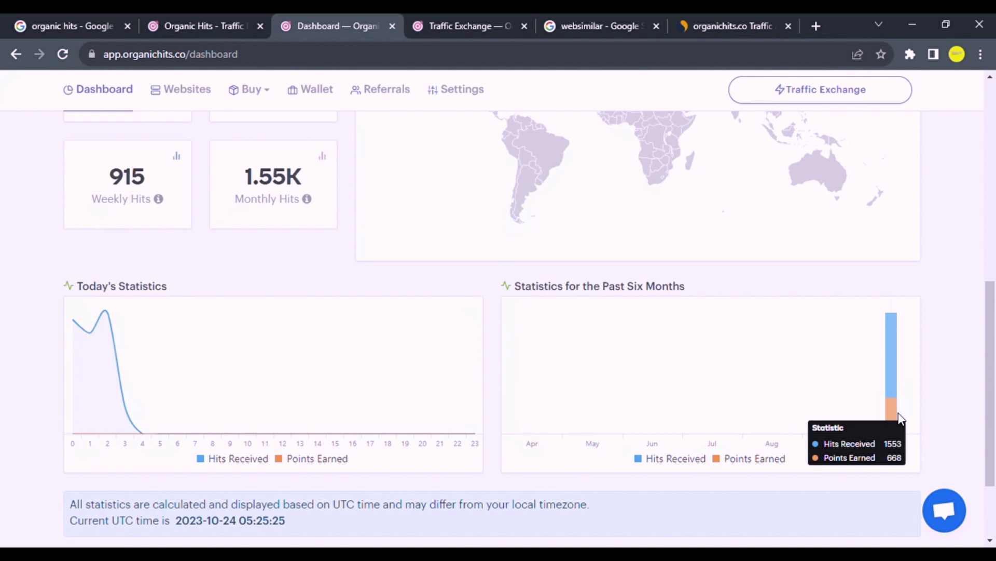
left_click_drag(990, 400, 984, 321)
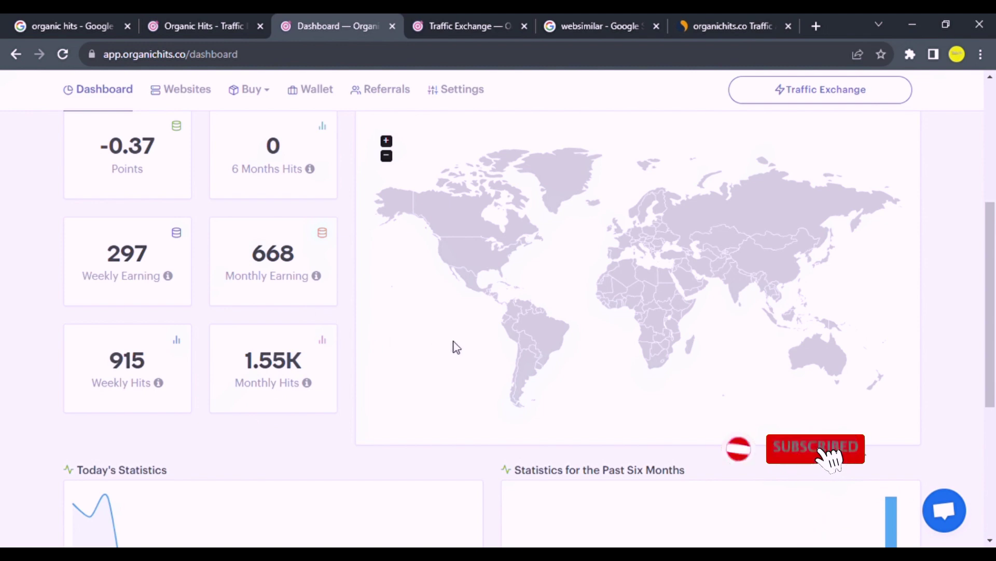
scroll(992, 359, "up", 1)
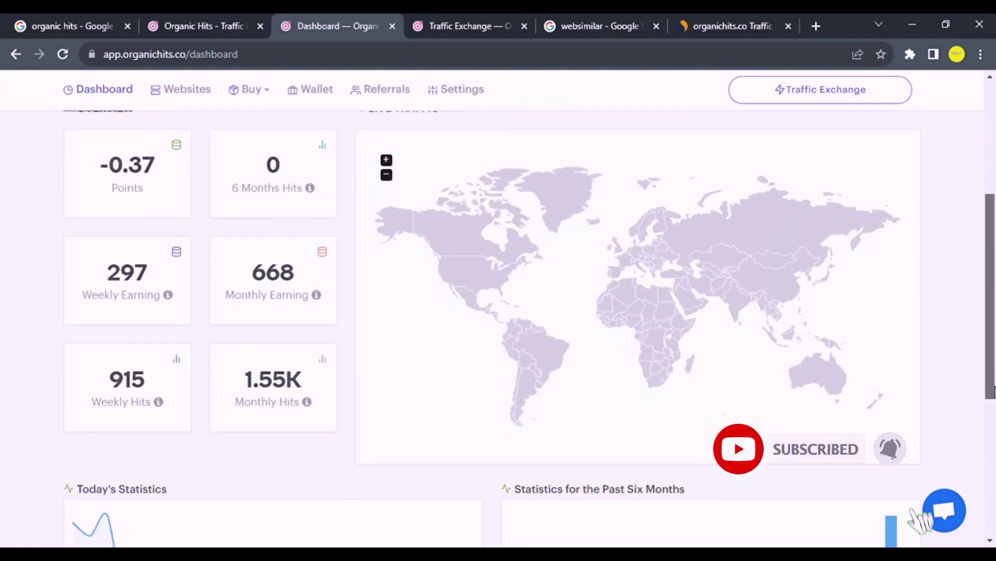
left_click_drag(991, 359, 991, 234)
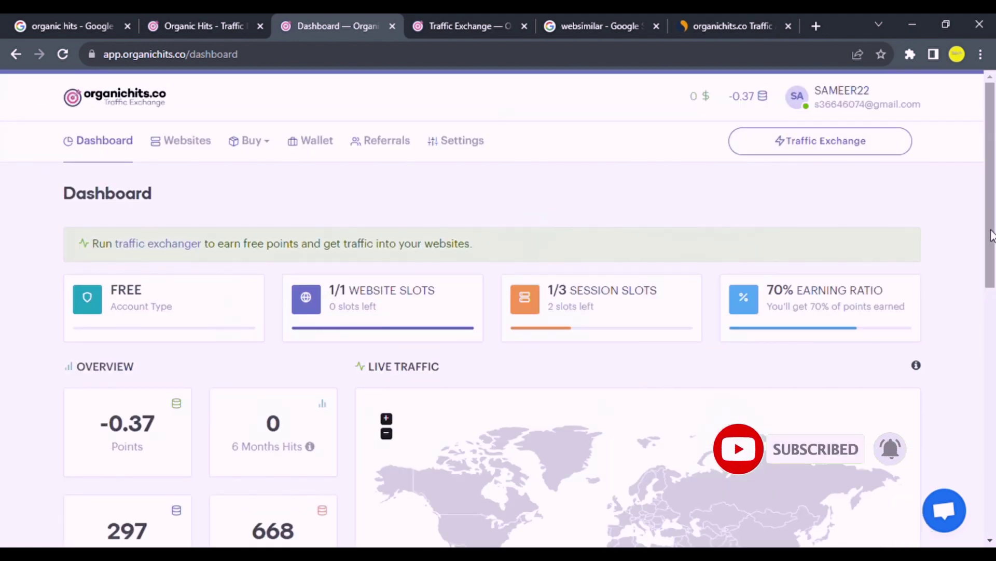
- Switch to the Similarweb analysis of organichits.co and review its company details and global, country and category ranks
left_click(579, 24)
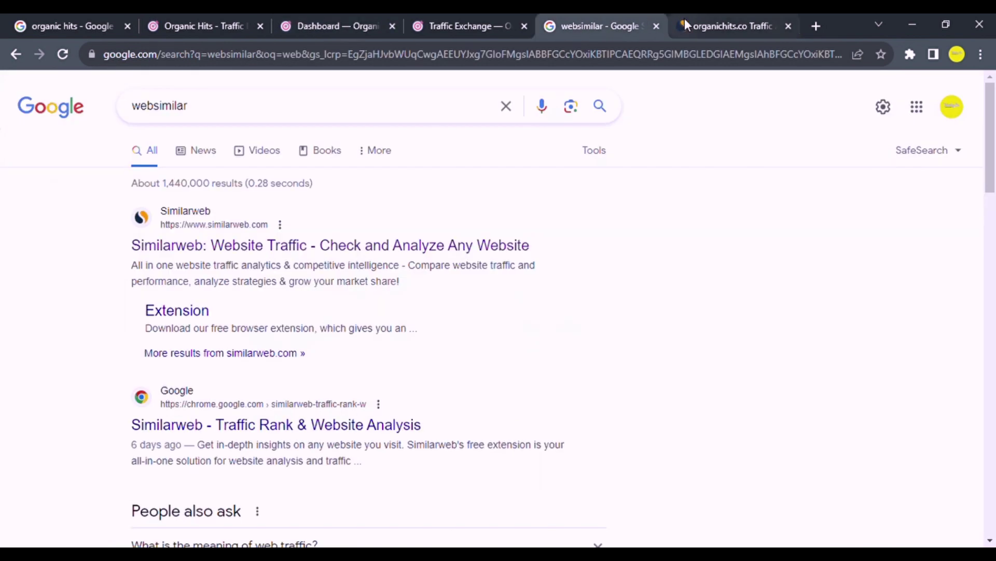
left_click(685, 22)
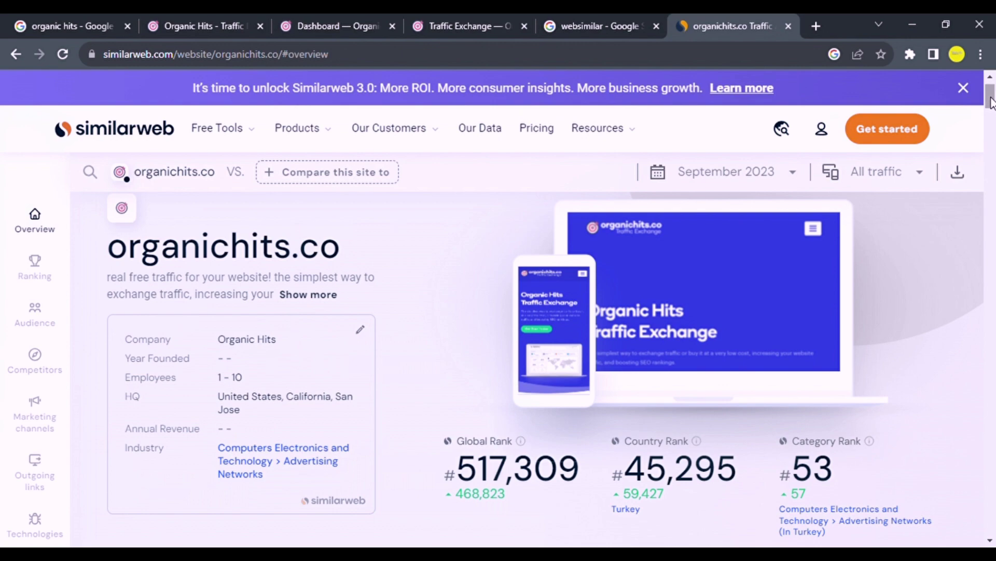
mouse_move(991, 101)
left_mouse_down()
mouse_move(992, 164)
mouse_move(992, 106)
left_mouse_up()
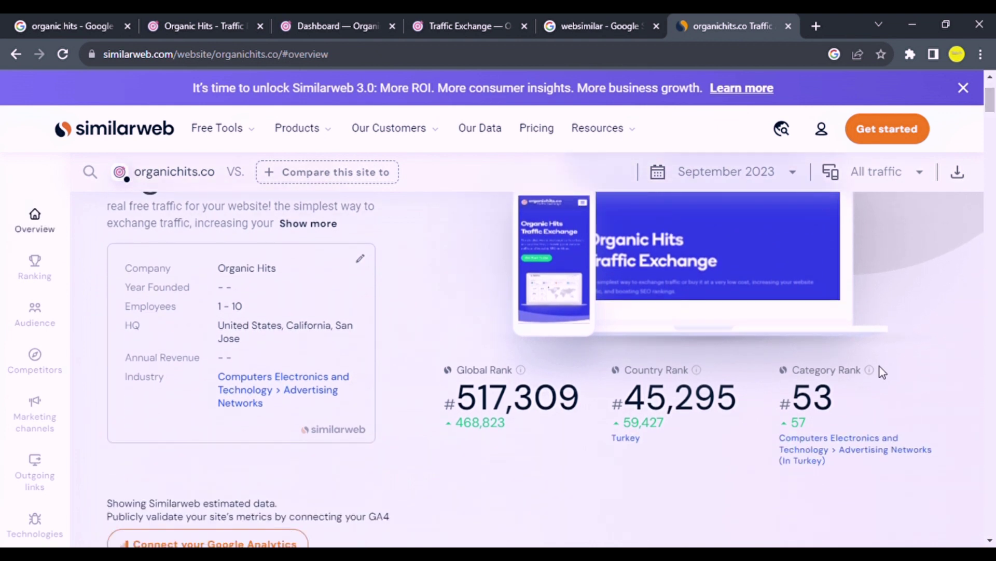